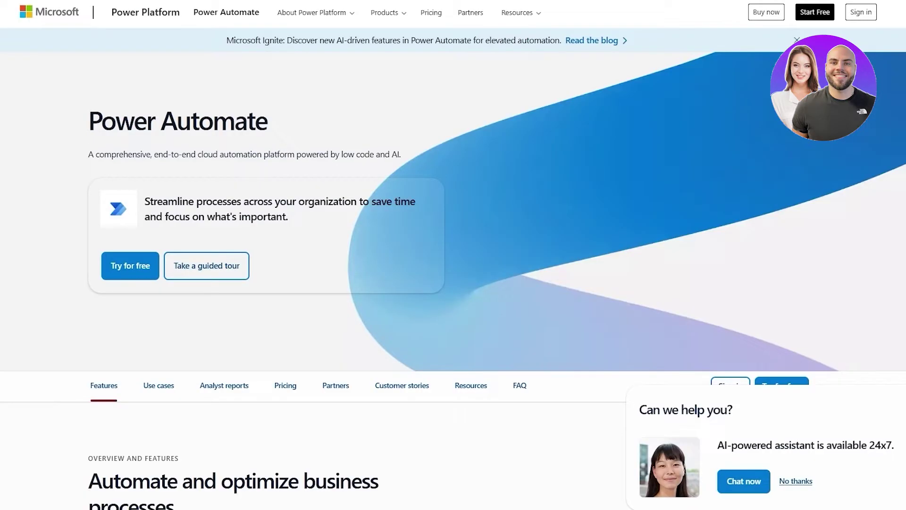
# Step: Review the Overview and features section of the Power Automate product page, expanding the Automate topic
pyautogui.scroll(-10, 223, 386)
pyautogui.scroll(6, 275, 330)
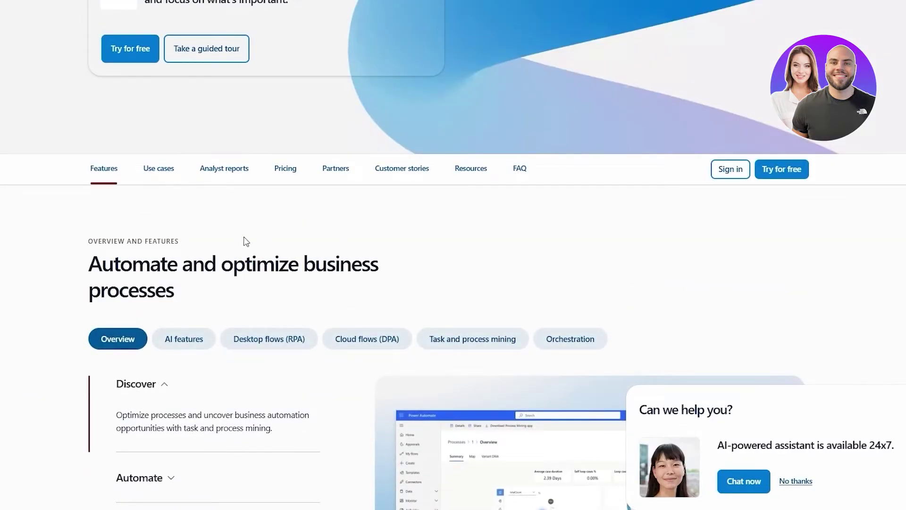
pyautogui.scroll(-5, 246, 242)
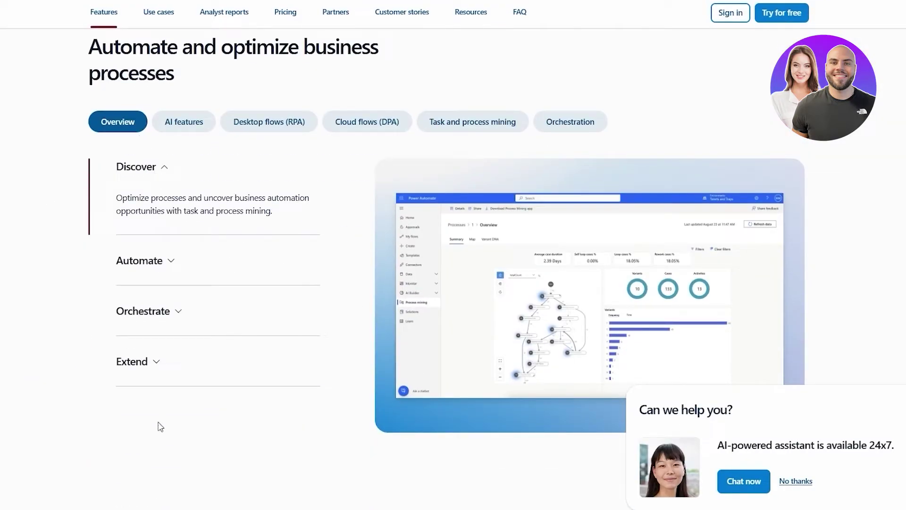
pyautogui.scroll(4, 161, 426)
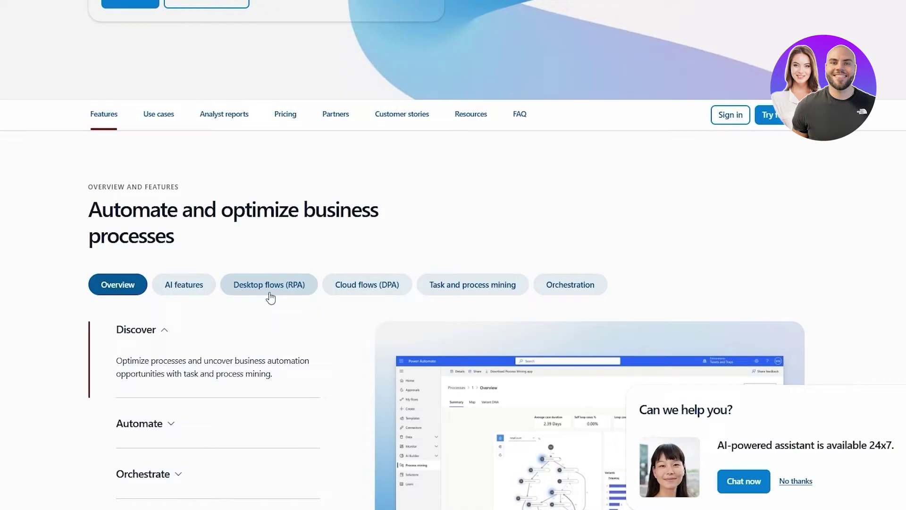
pyautogui.scroll(-2, 171, 414)
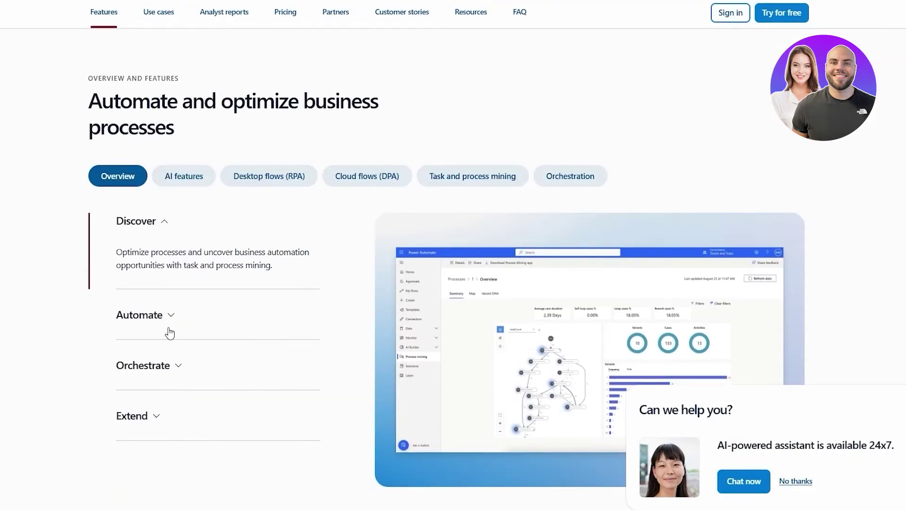
pyautogui.click(144, 315)
pyautogui.scroll(2, 296, 340)
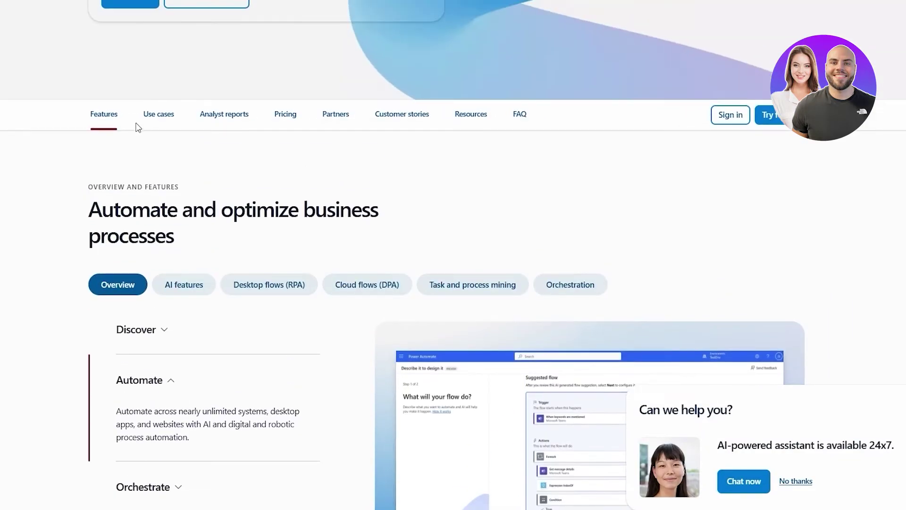
# Step: Go to the Use cases section of the product page and read on through to the industry analyst recognition
pyautogui.click(159, 115)
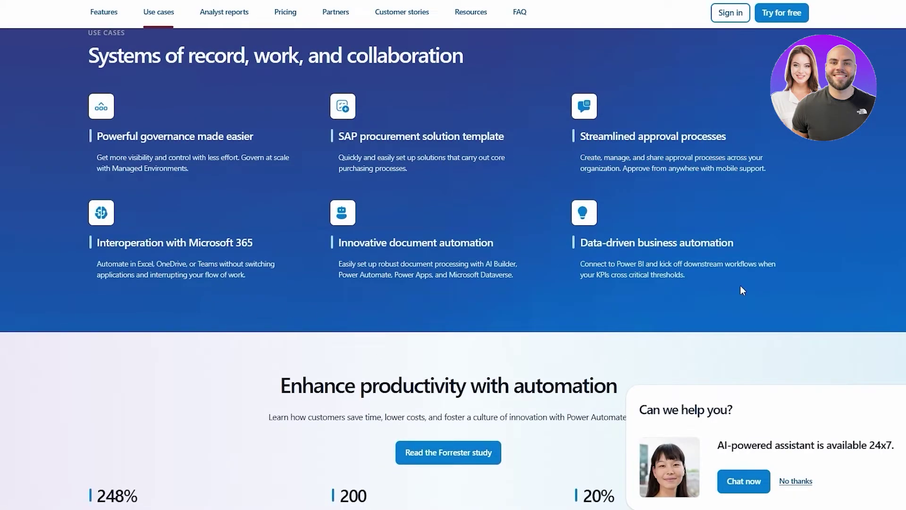
pyautogui.scroll(-3, 736, 289)
pyautogui.scroll(4, 728, 289)
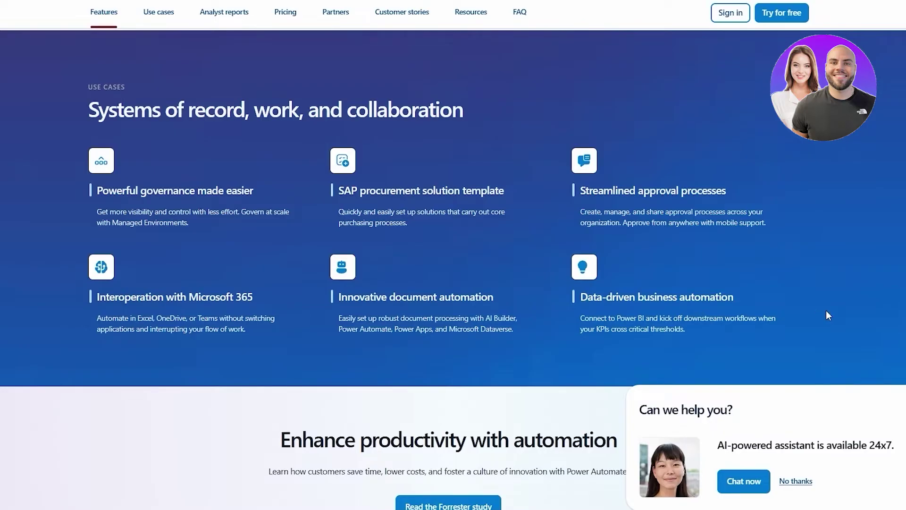
pyautogui.scroll(-12, 426, 312)
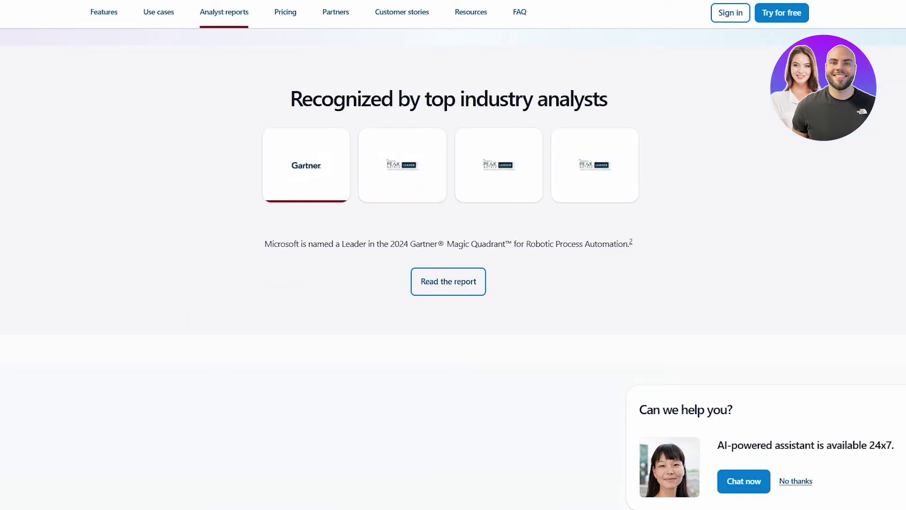
# Step: Return to the start of the product page and begin the free Power Automate trial
pyautogui.press('Home')
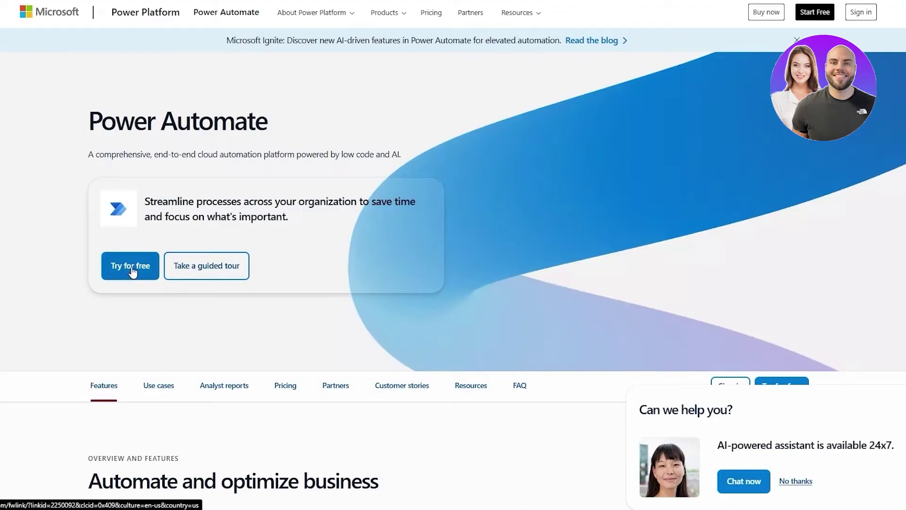
pyautogui.click(132, 272)
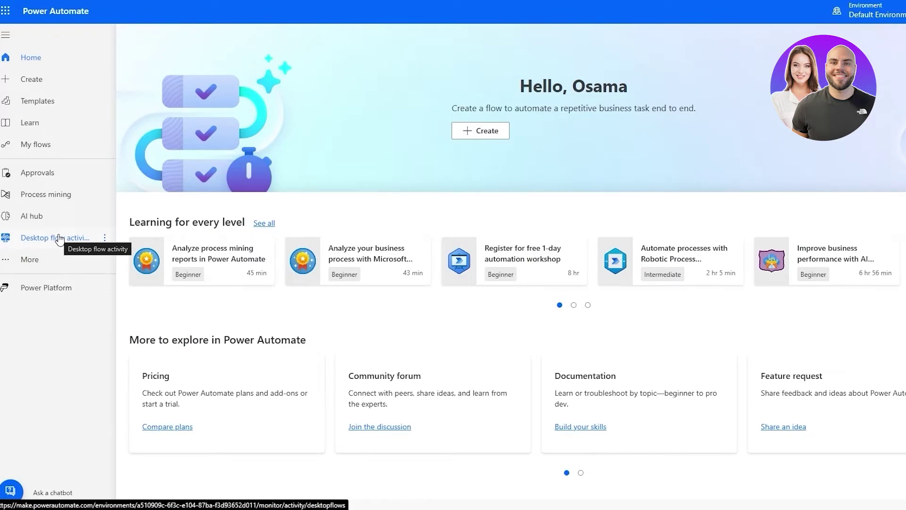
# Step: Pin Machines, Work queues, Cloud flow activity, Connections, Tables, AI prompts and Catalog to the navigation
pyautogui.click(38, 262)
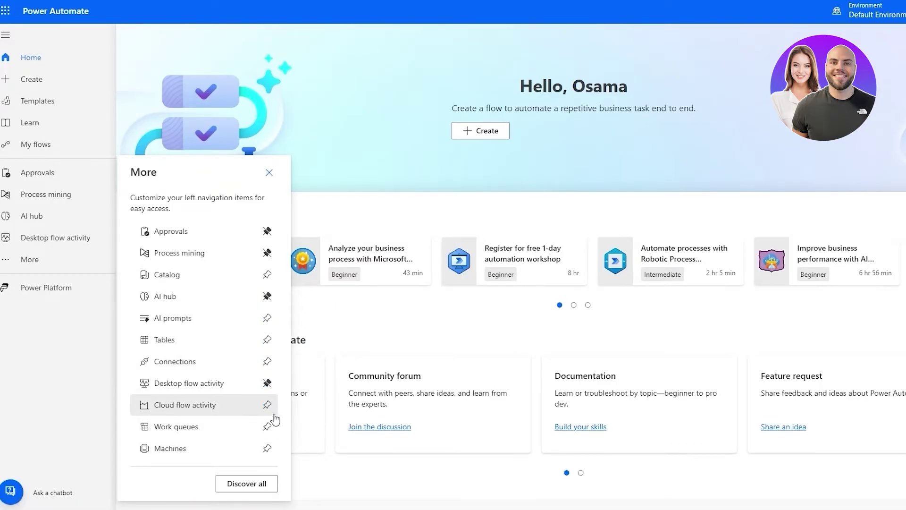
pyautogui.click(267, 448)
pyautogui.click(267, 427)
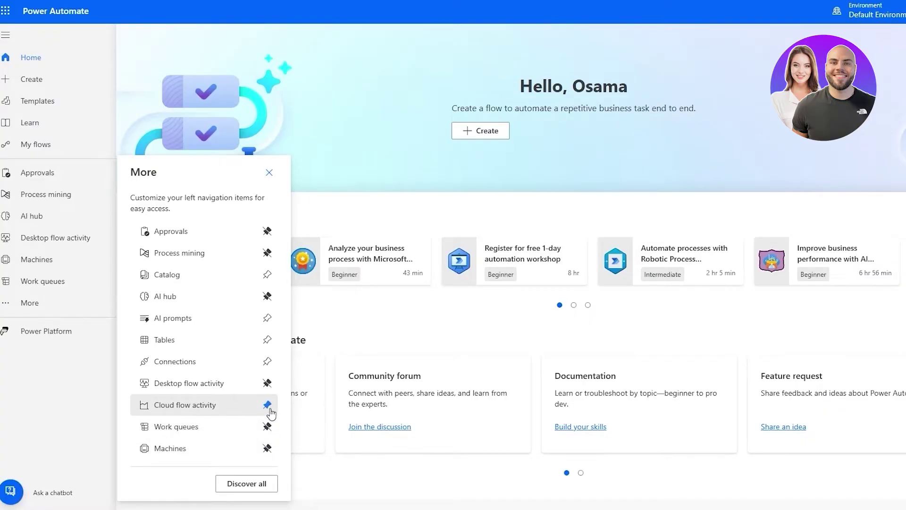
pyautogui.click(267, 404)
pyautogui.click(267, 361)
pyautogui.click(267, 339)
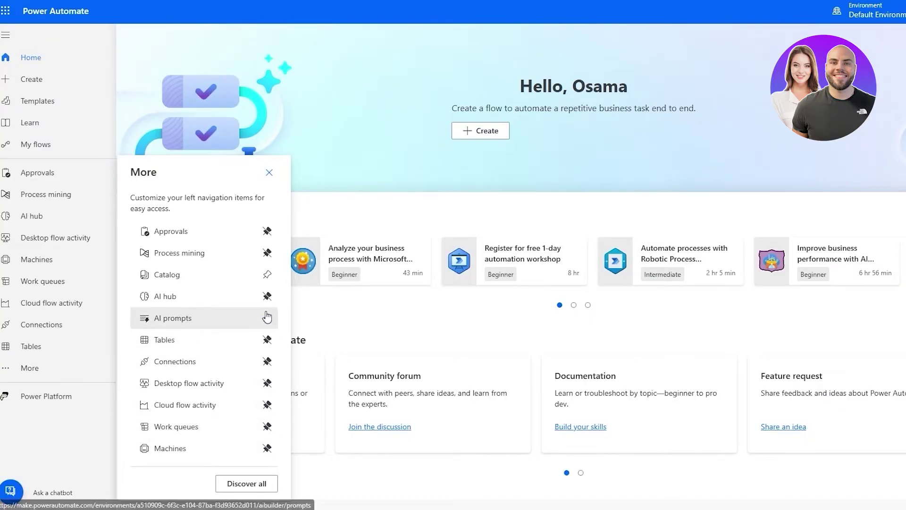
pyautogui.click(267, 318)
pyautogui.click(267, 275)
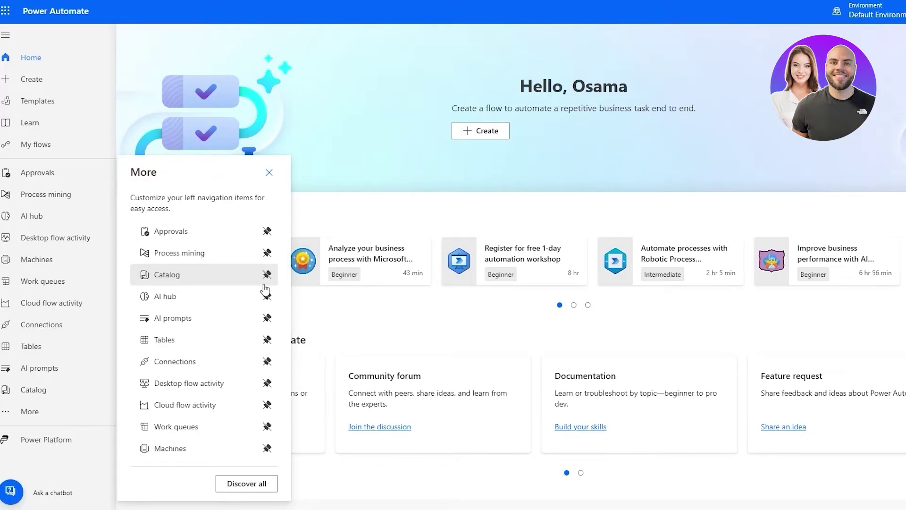
# Step: Open the full Discover page and examine its feature cards and the Monitor, AI and App Enhancements groups
pyautogui.click(224, 485)
pyautogui.scroll(-2, 200, 429)
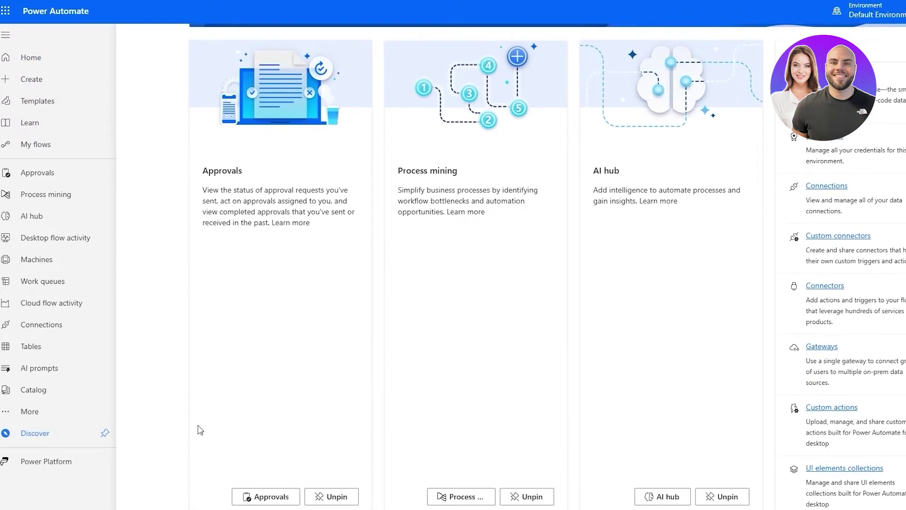
pyautogui.scroll(-1, 203, 401)
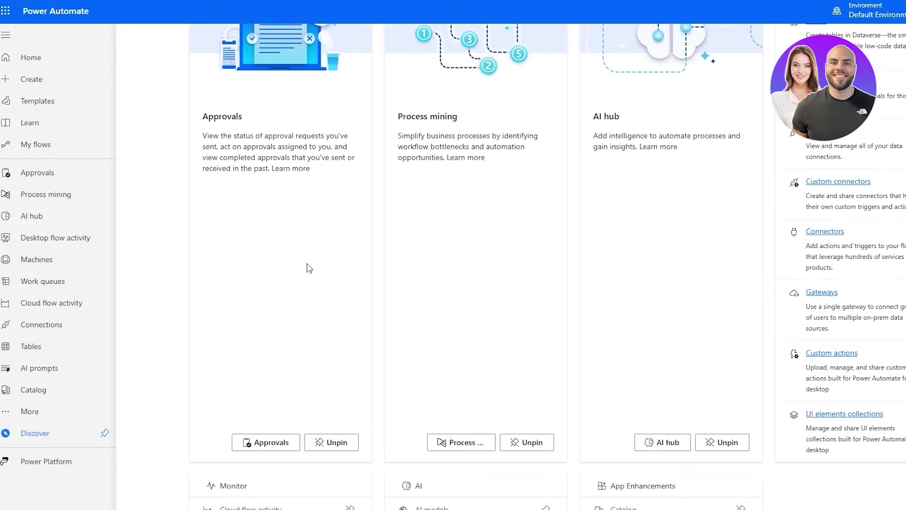
pyautogui.scroll(-2, 309, 269)
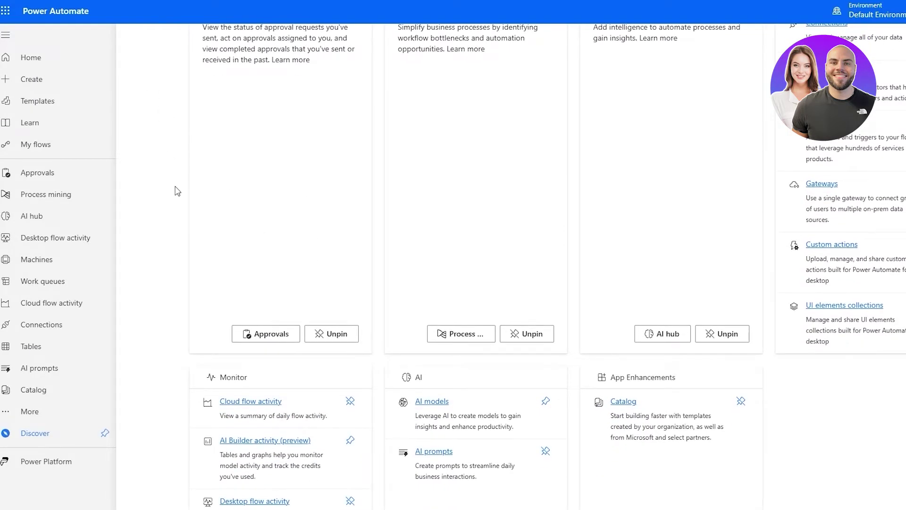
pyautogui.scroll(-2, 179, 163)
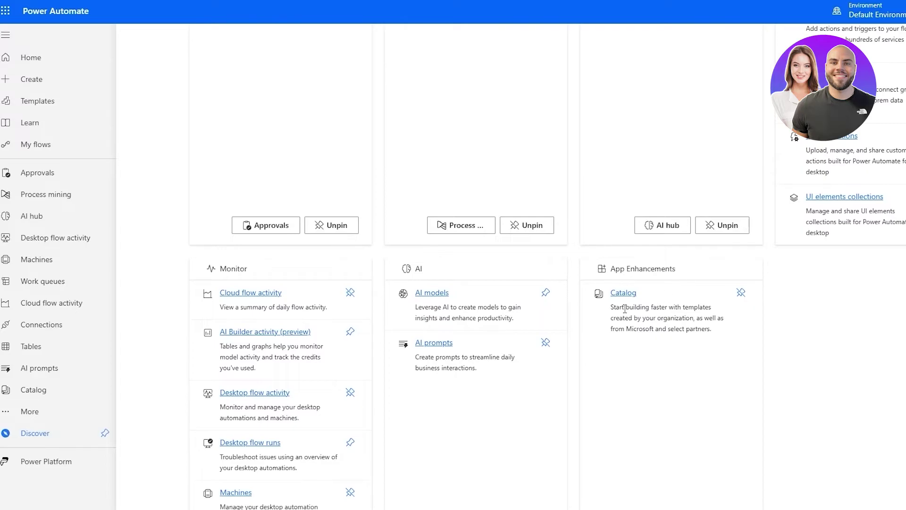
pyautogui.scroll(-3, 625, 309)
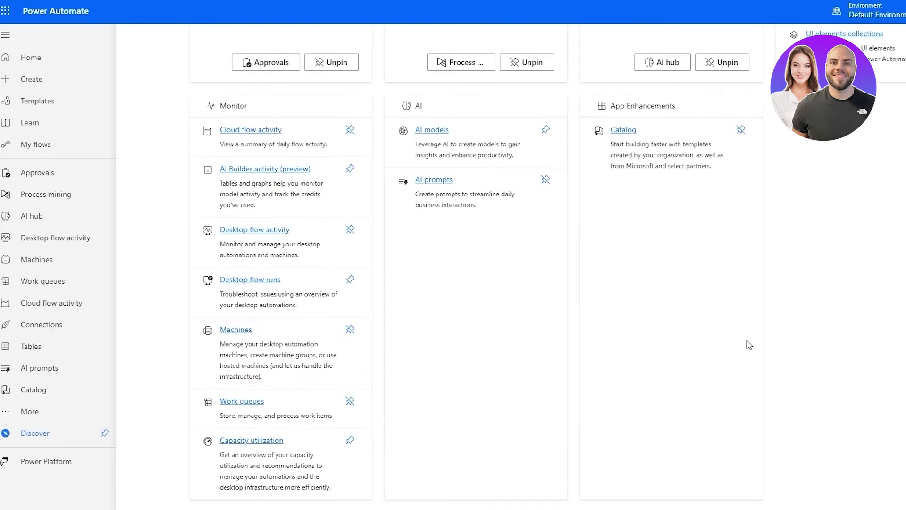
pyautogui.scroll(5, 334, 335)
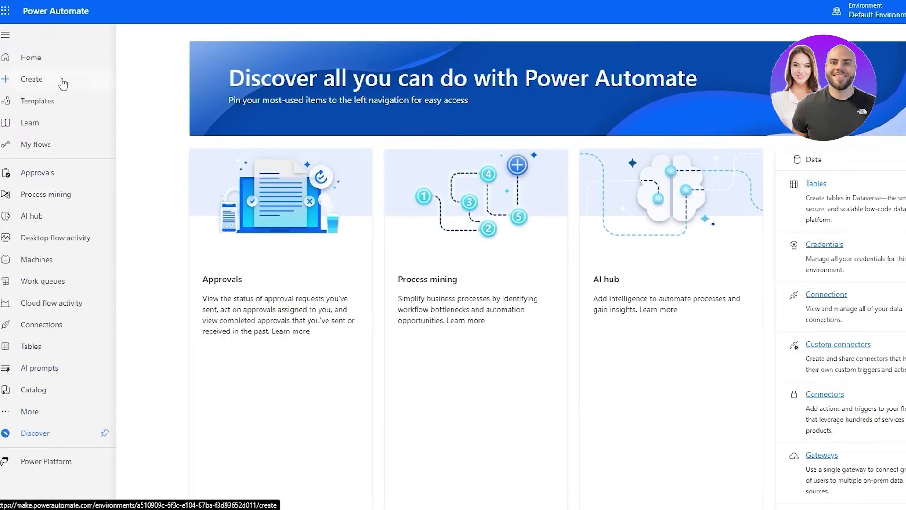
# Step: Return to the Home page and look over its learning, exploration and footer resources
pyautogui.click(15, 58)
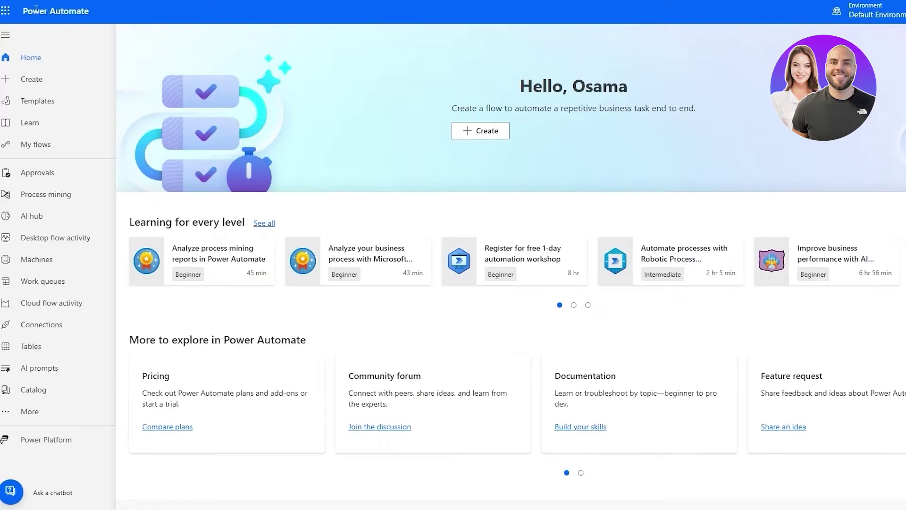
pyautogui.click(6, 33)
pyautogui.scroll(-3, 460, 144)
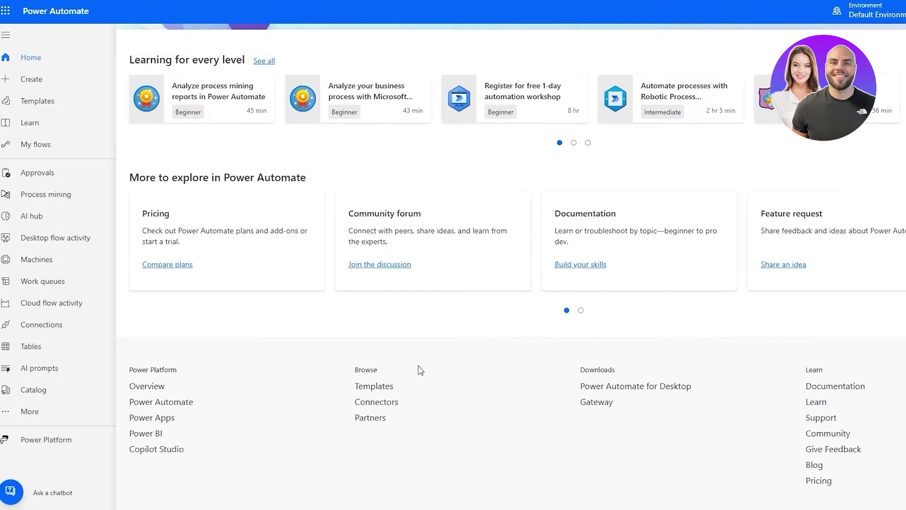
pyautogui.scroll(3, 485, 412)
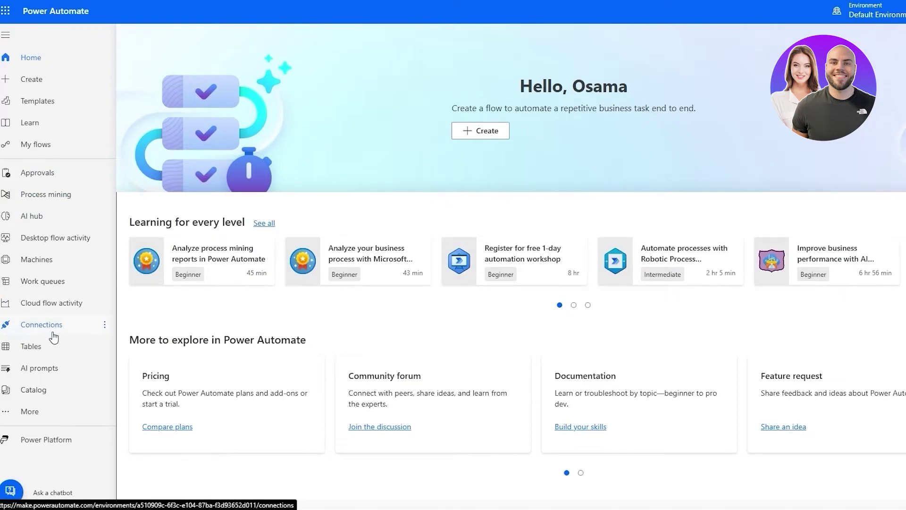
# Step: Open the Templates gallery in a new tab and browse the flow templates under All templates
pyautogui.rightClick(60, 107)
pyautogui.click(83, 120)
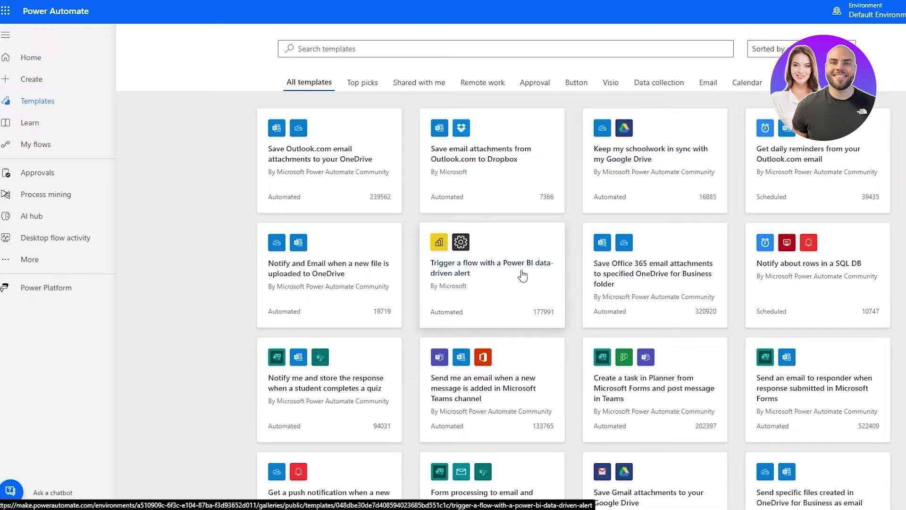
pyautogui.scroll(-3, 523, 276)
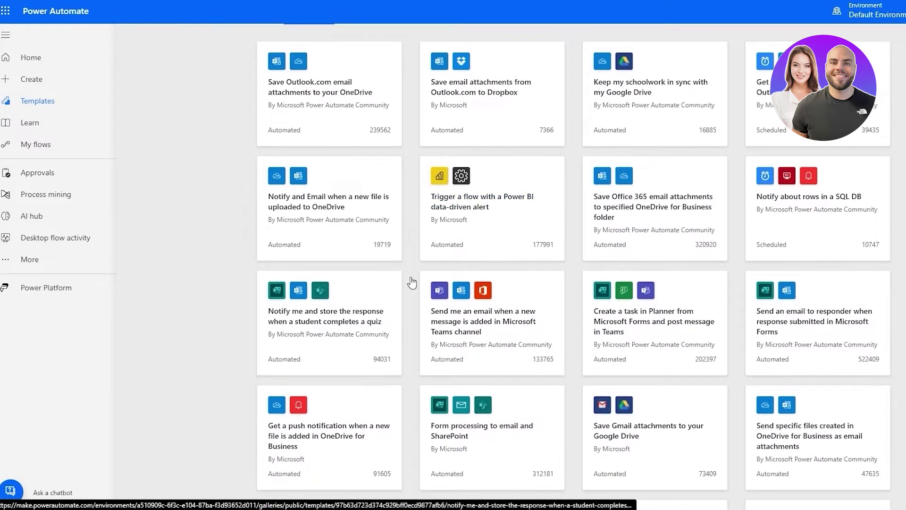
pyautogui.scroll(-4, 387, 212)
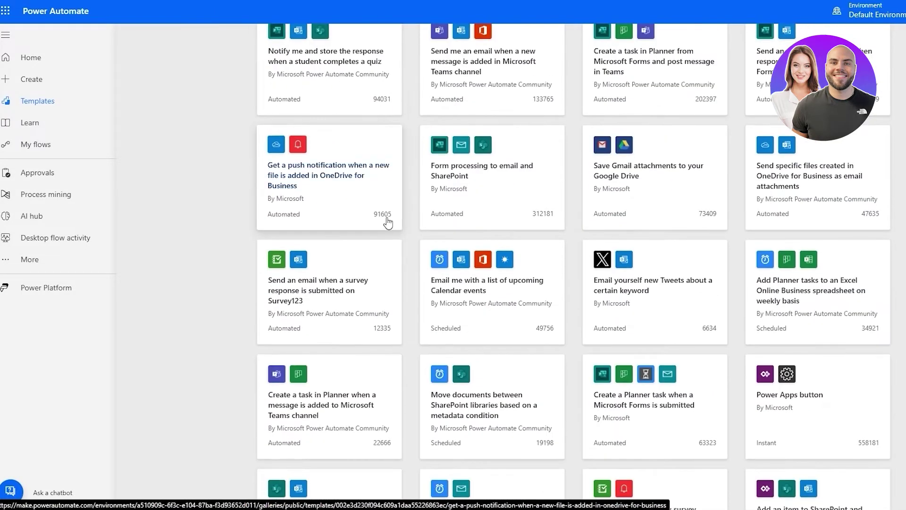
pyautogui.scroll(-3, 723, 227)
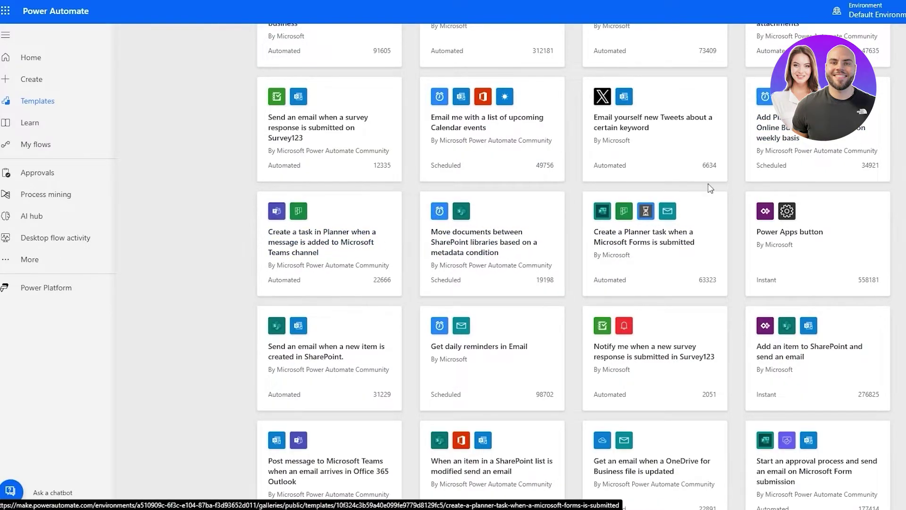
pyautogui.scroll(-1, 713, 206)
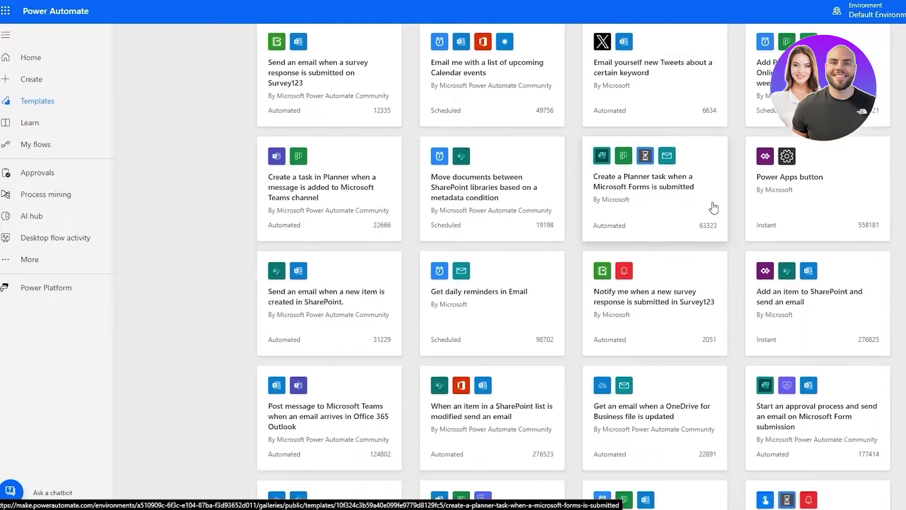
pyautogui.scroll(-5, 477, 314)
pyautogui.scroll(4, 477, 309)
pyautogui.scroll(-4, 477, 309)
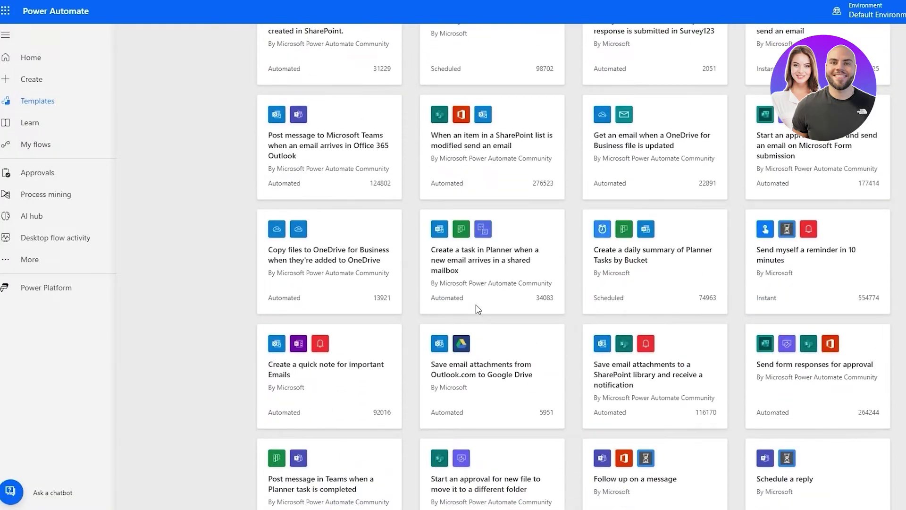
pyautogui.scroll(-4, 477, 309)
pyautogui.scroll(16, 477, 310)
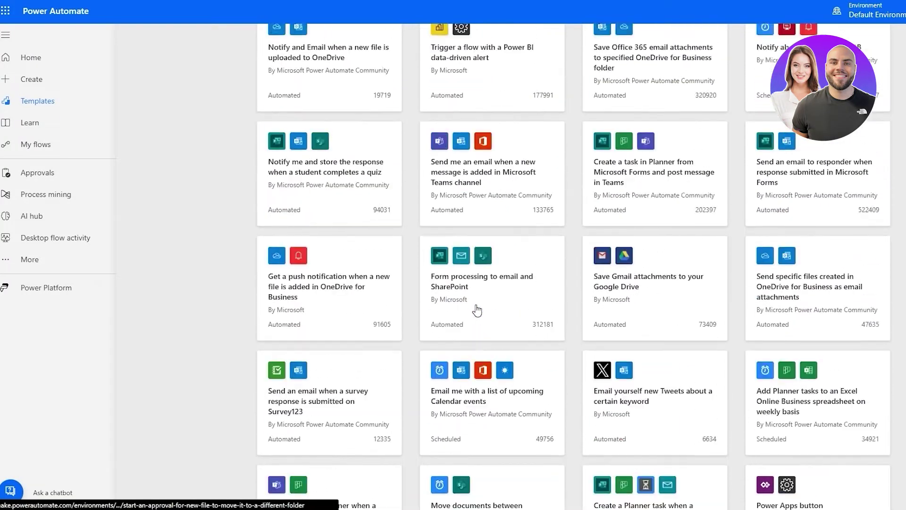
pyautogui.scroll(4, 478, 311)
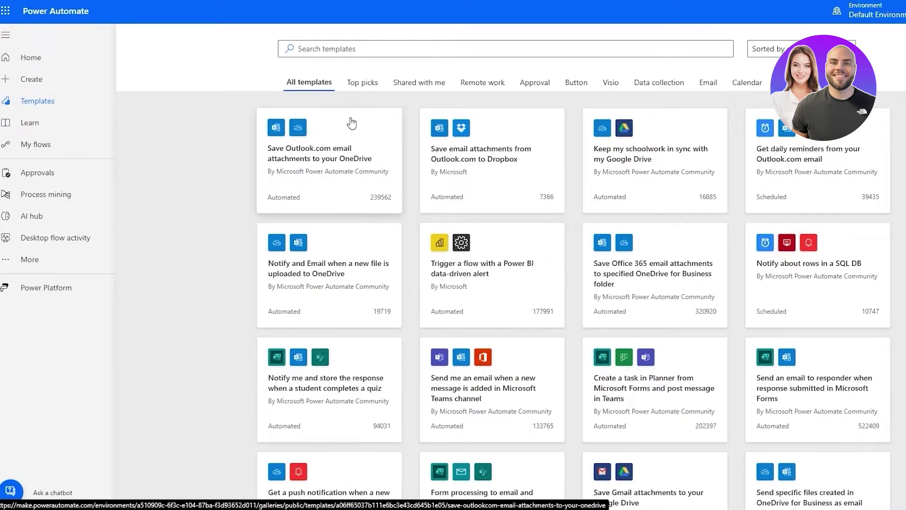
# Step: Browse the Top picks templates and show the Shared with me category
pyautogui.click(365, 84)
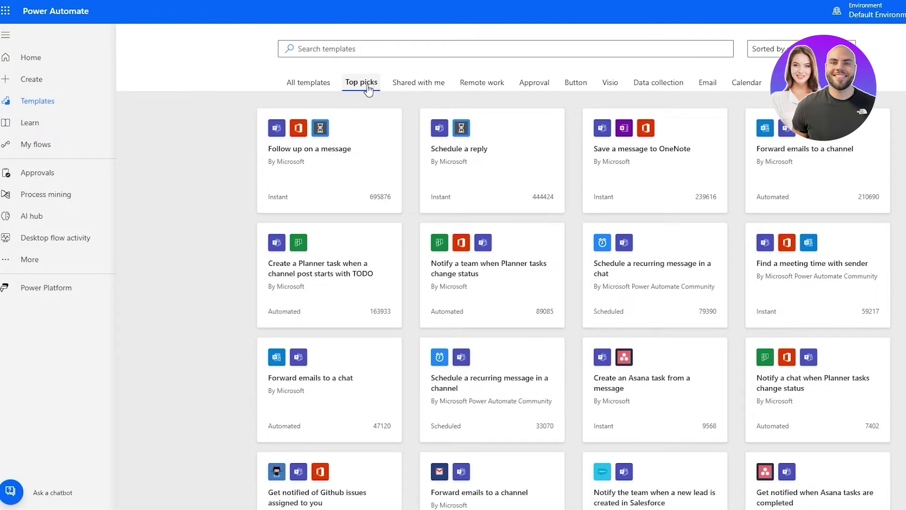
pyautogui.scroll(-9, 623, 166)
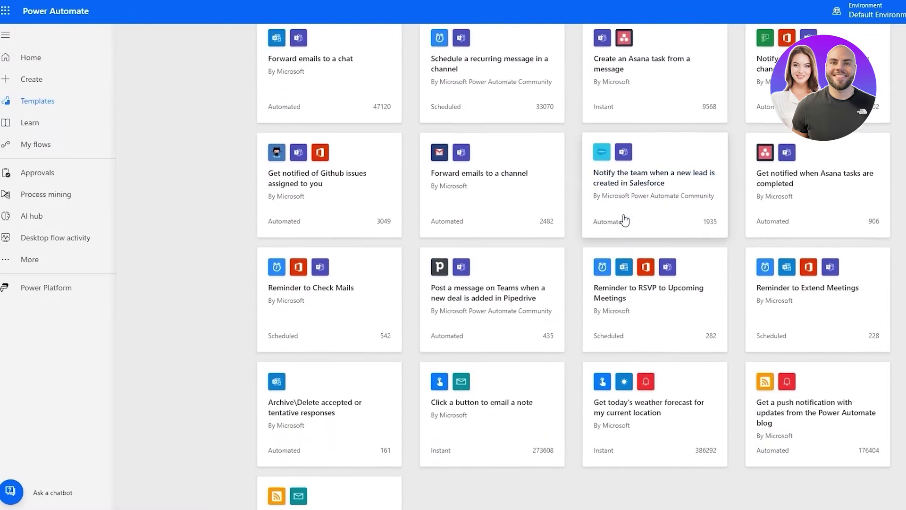
pyautogui.scroll(10, 415, 446)
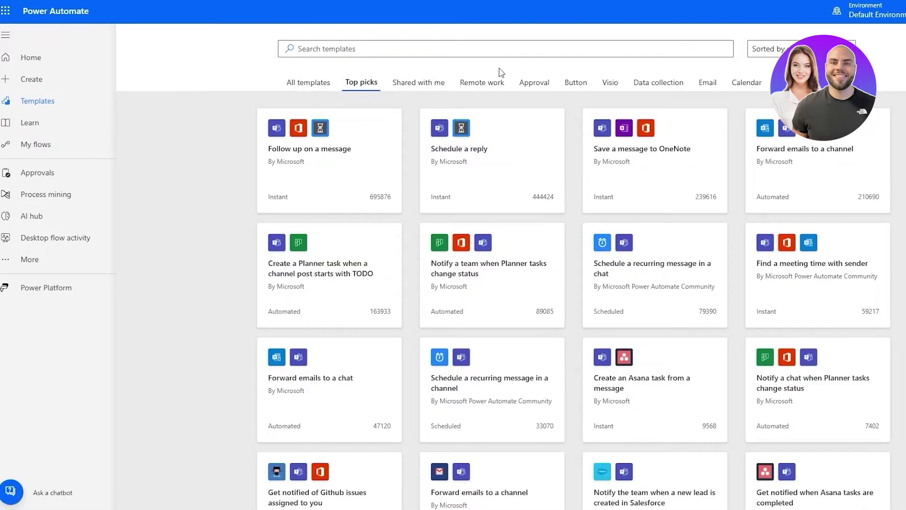
pyautogui.click(420, 84)
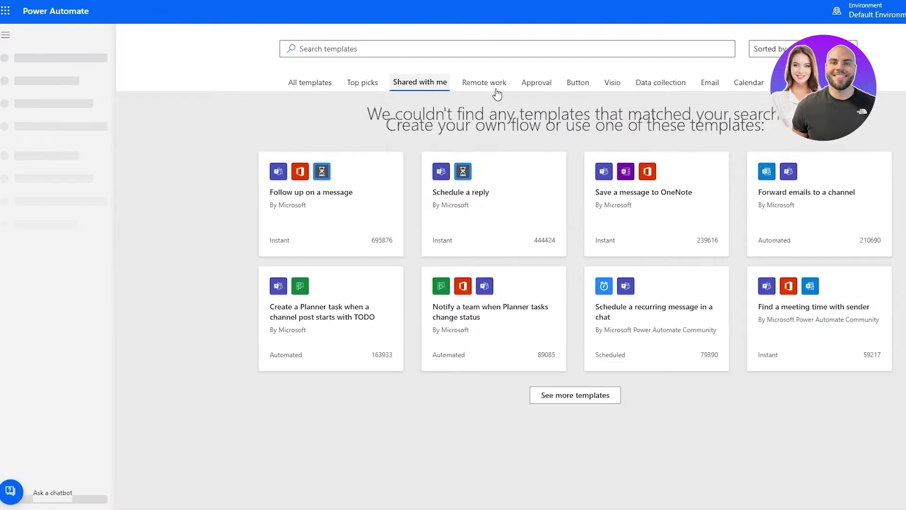
# Step: Browse the template categories Remote work, Approval, Button, Visio, Data collection, Email, Calendar and Mobile
pyautogui.click(496, 90)
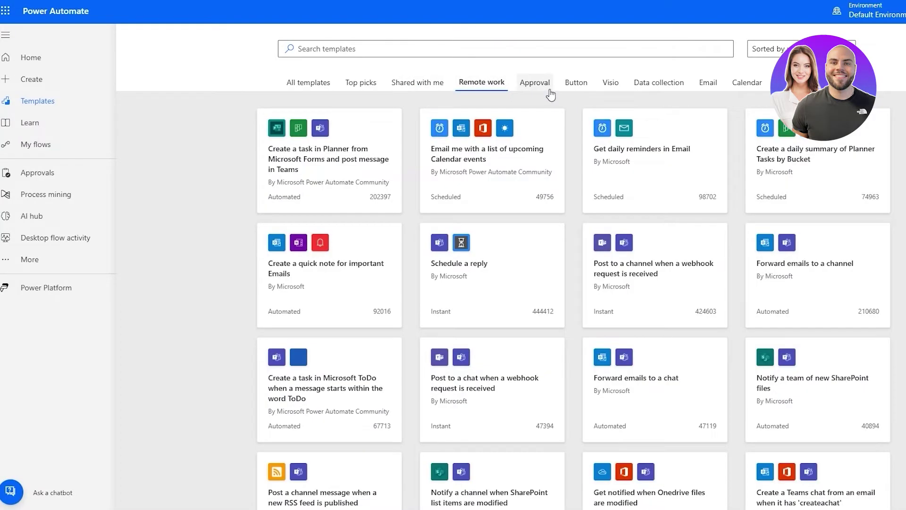
pyautogui.click(537, 94)
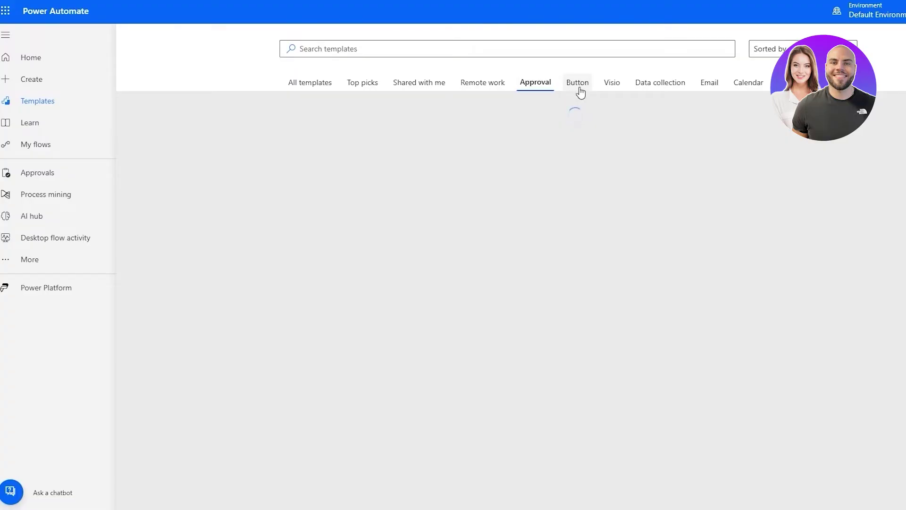
pyautogui.click(581, 91)
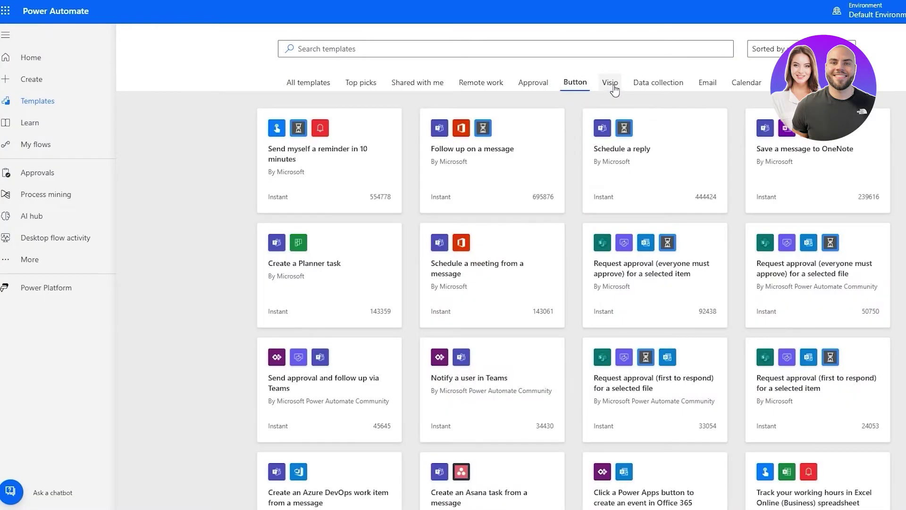
pyautogui.click(614, 89)
pyautogui.click(664, 92)
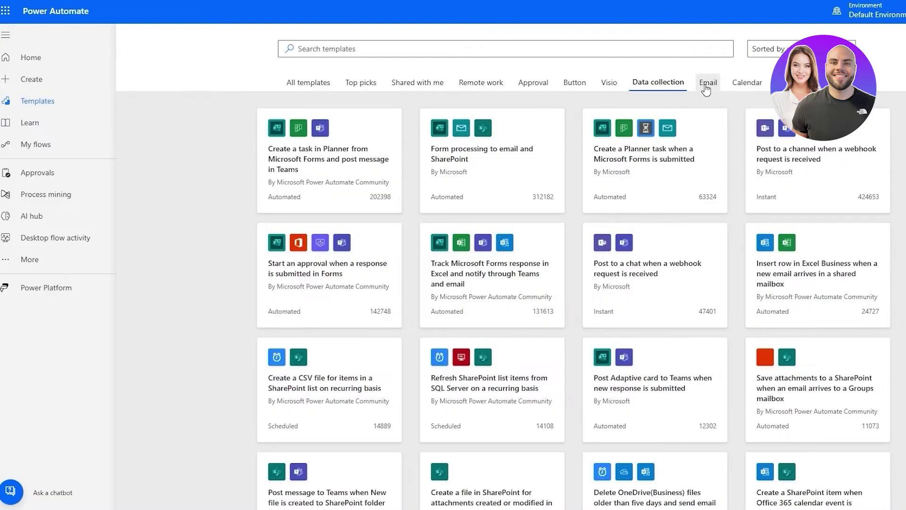
pyautogui.click(705, 85)
pyautogui.click(744, 91)
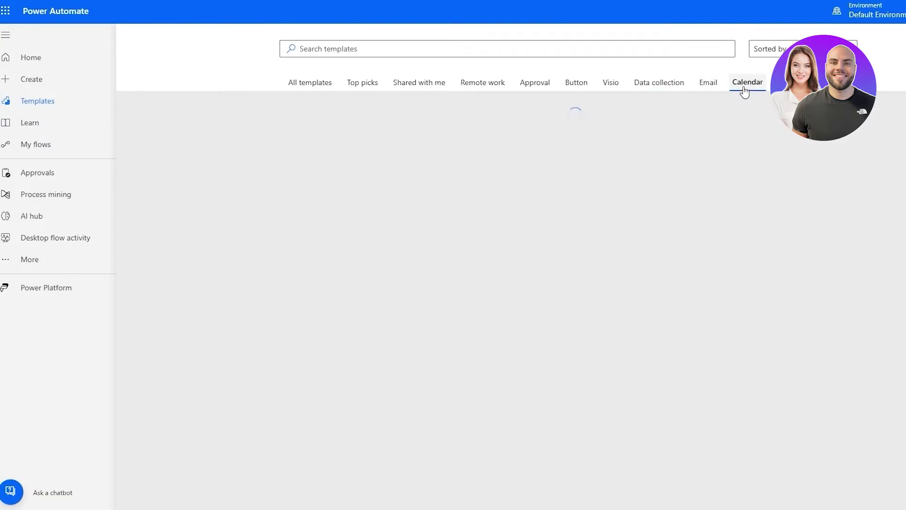
pyautogui.click(789, 83)
# Step: Show the Productivity category from the additional categories and look through its flow templates
pyautogui.click(820, 82)
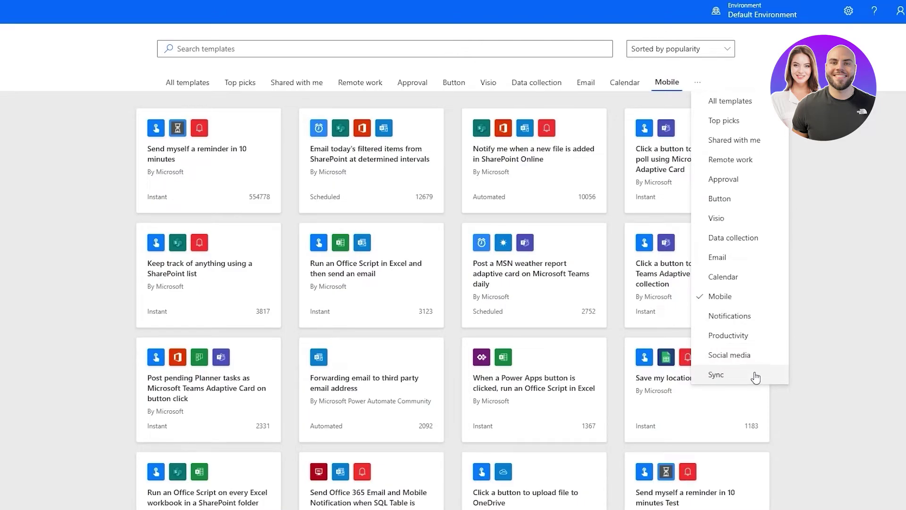
pyautogui.click(757, 335)
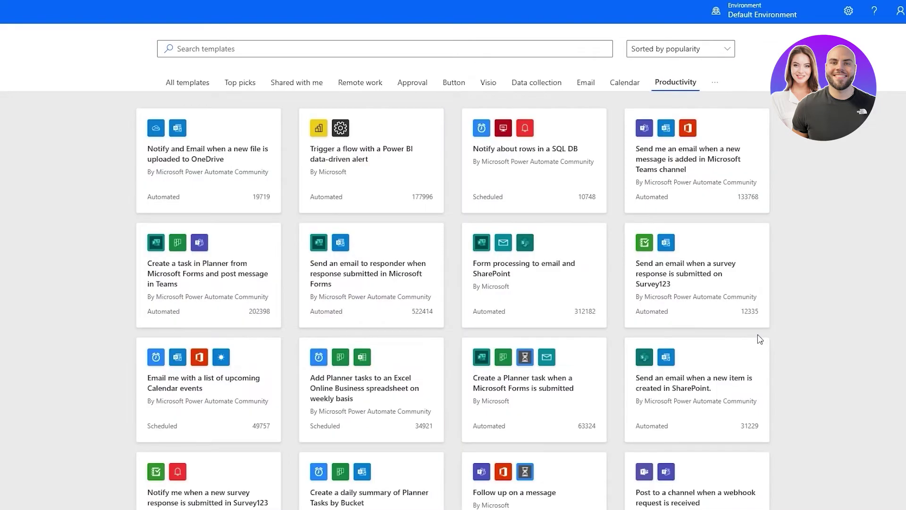
pyautogui.scroll(-10, 101, 344)
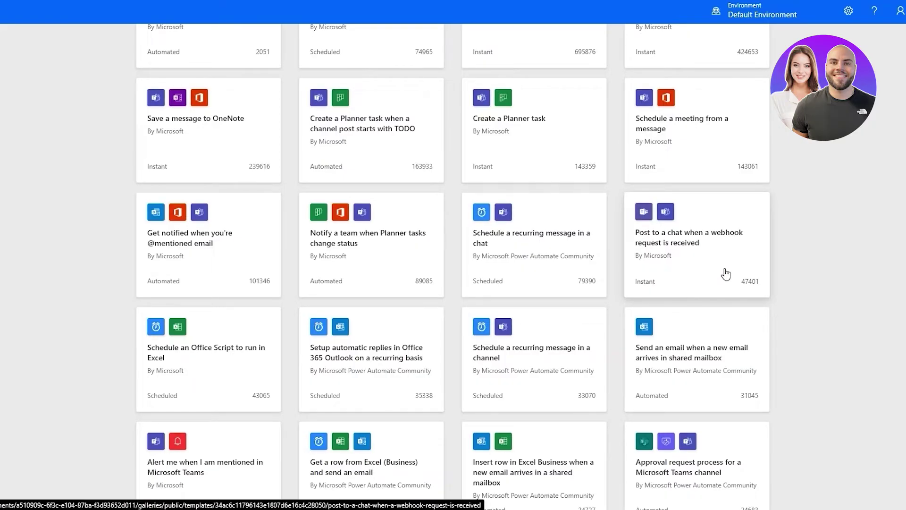
pyautogui.scroll(-1, 723, 271)
pyautogui.scroll(-5, 726, 296)
pyautogui.scroll(15, 327, 330)
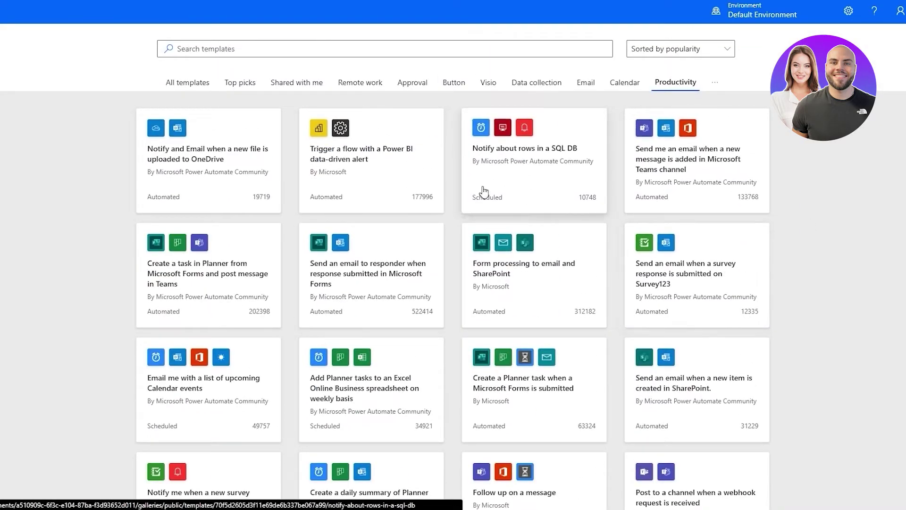
pyautogui.scroll(-5, 140, 205)
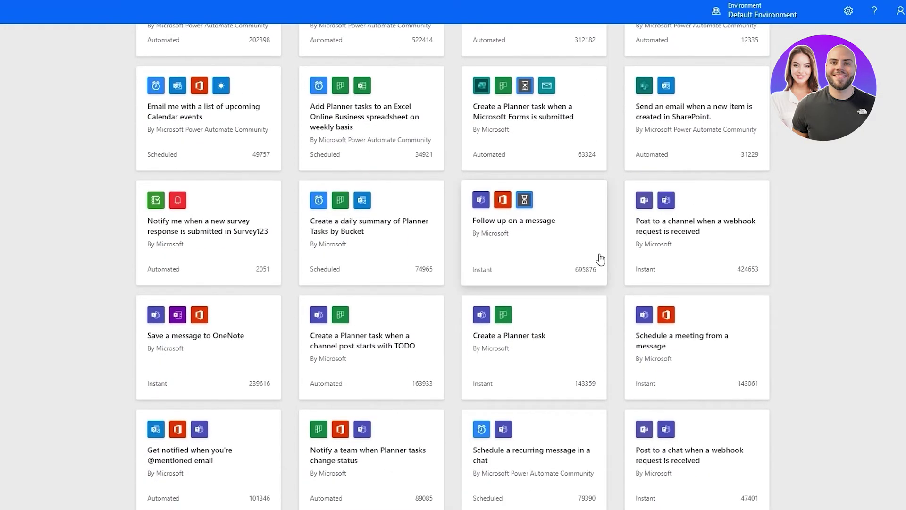
# Step: Open the Save a message to OneNote template and examine its OneNote (Business) and Office 365 Users connections
pyautogui.click(214, 360)
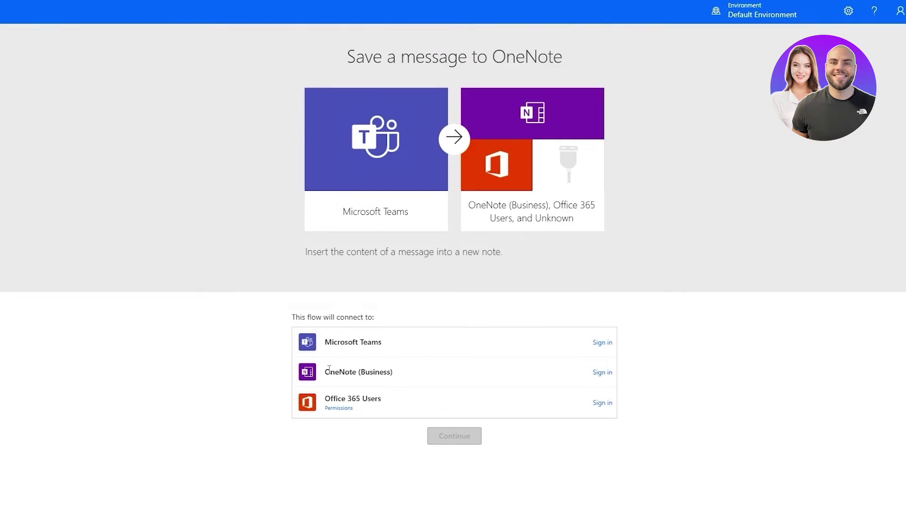
pyautogui.moveTo(329, 369); pyautogui.dragTo(393, 368)
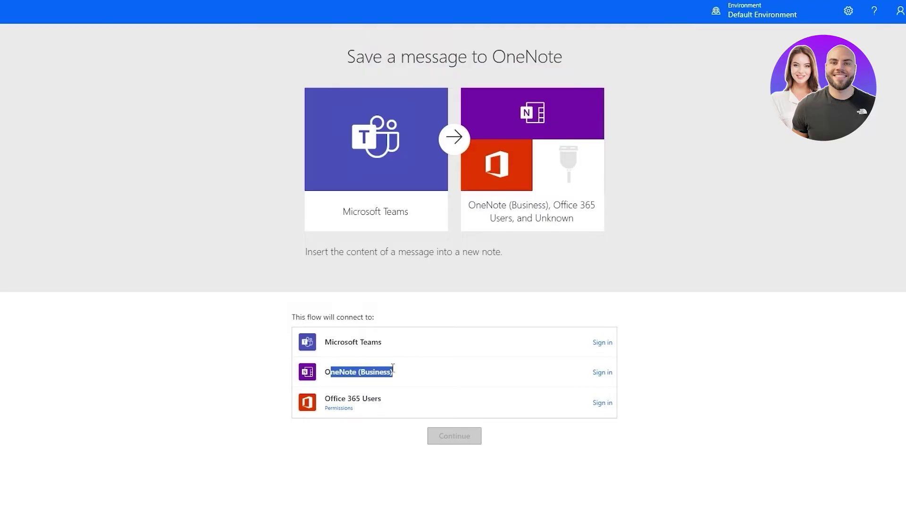
pyautogui.moveTo(333, 395); pyautogui.dragTo(376, 398)
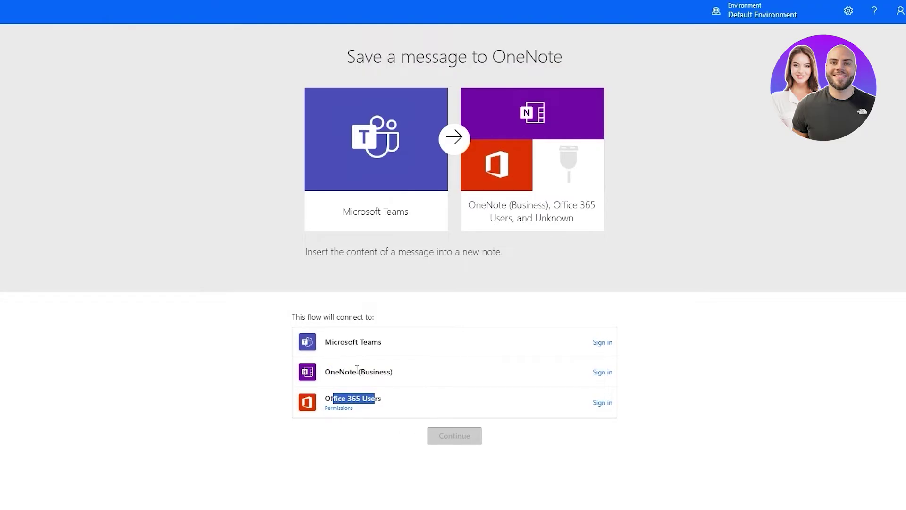
pyautogui.moveTo(357, 369); pyautogui.dragTo(388, 375)
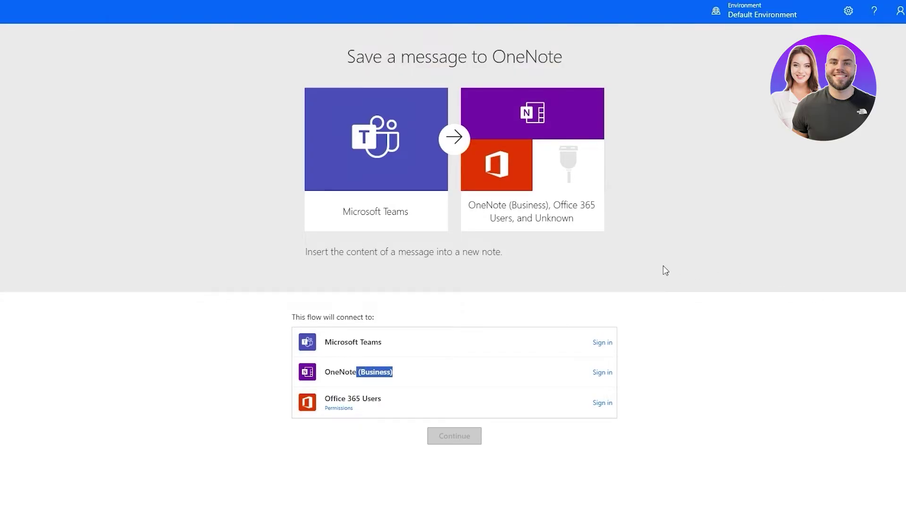
# Step: Go back to the template gallery and look through the flow templates under All templates
pyautogui.hotkey('alt', 'Left')
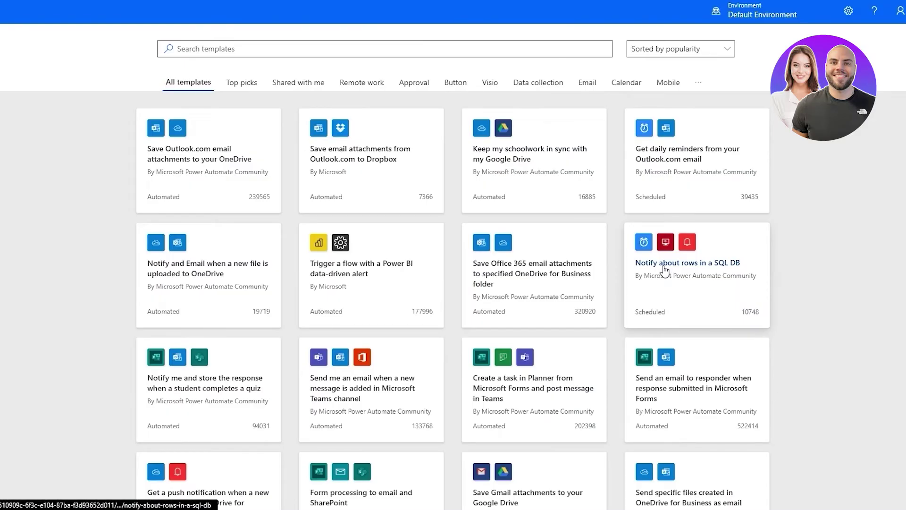
pyautogui.rightClick(663, 267)
pyautogui.click(799, 236)
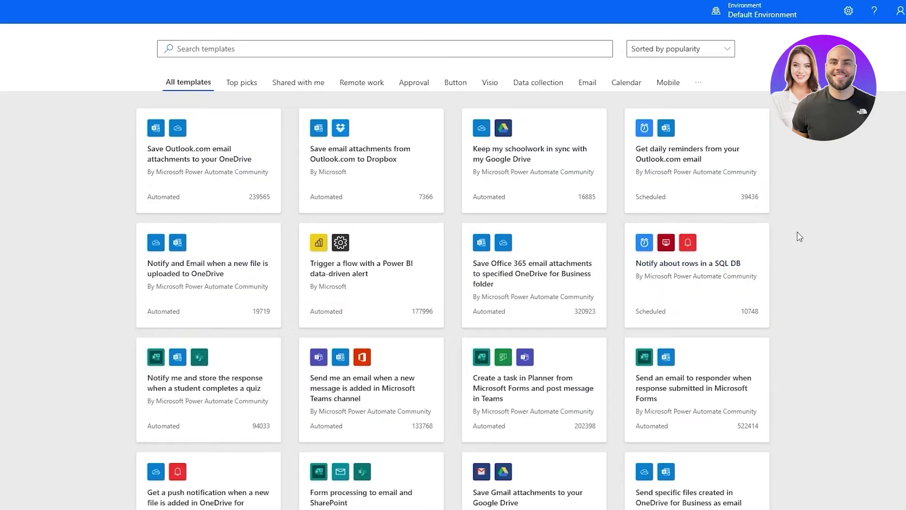
pyautogui.scroll(-5, 799, 236)
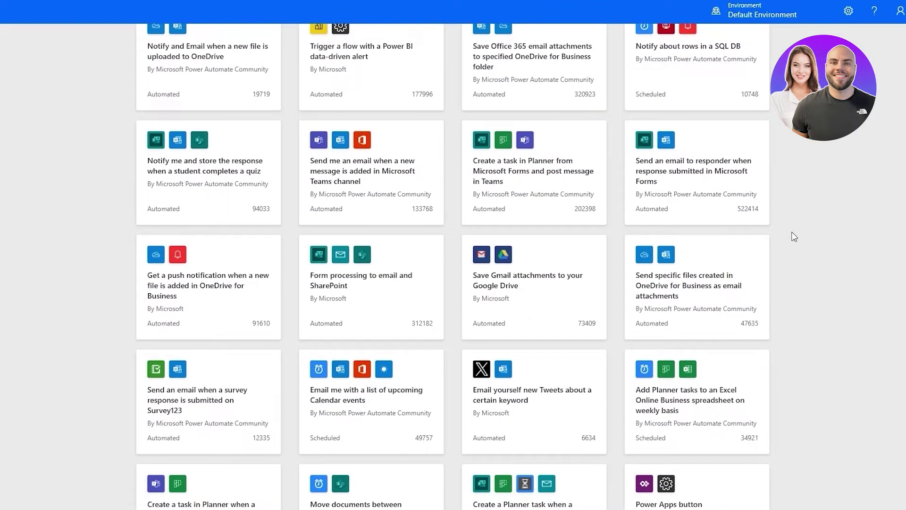
pyautogui.scroll(4, 795, 236)
pyautogui.scroll(-5, 789, 236)
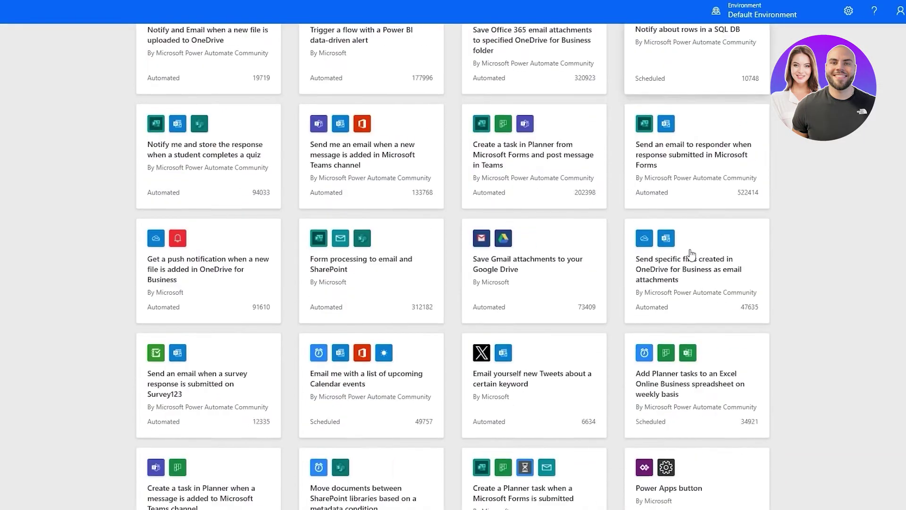
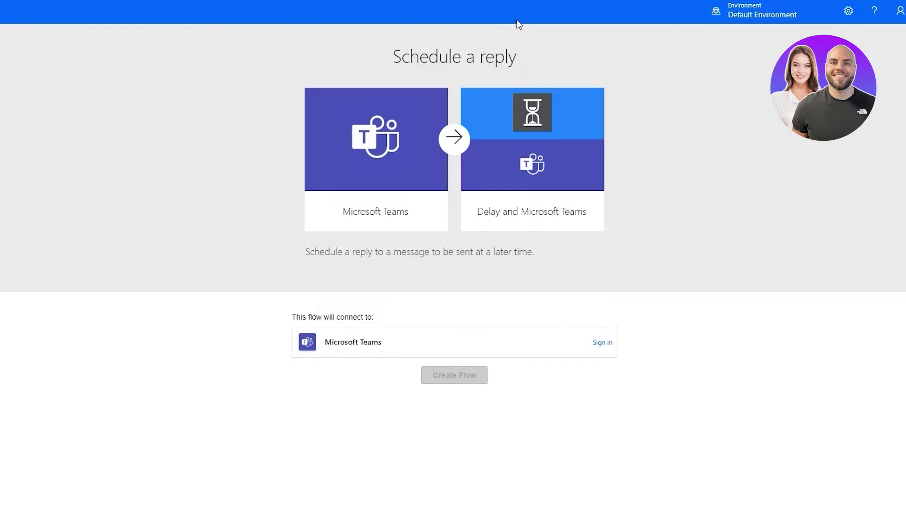
# Step: Try to sign in to Microsoft Teams for the Schedule a reply template, including through the Microsoft Teams website
pyautogui.moveTo(384, 63); pyautogui.dragTo(573, 64)
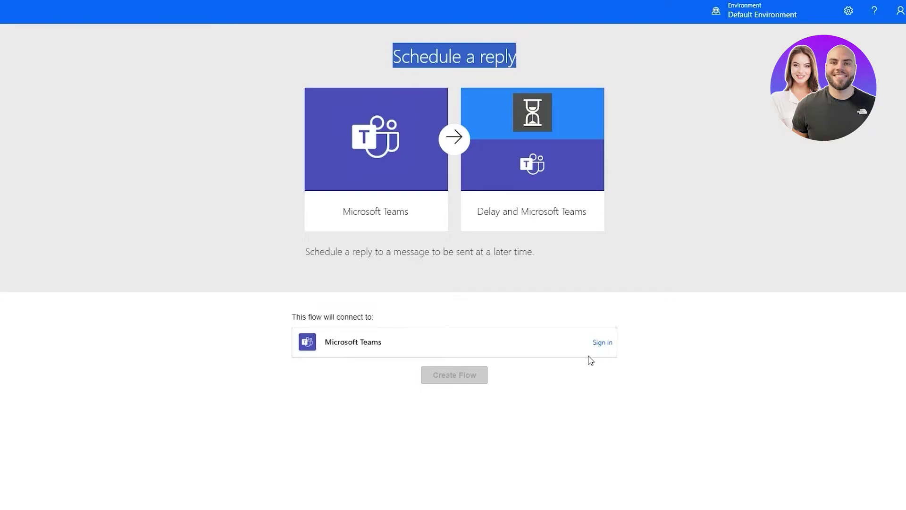
pyautogui.click(602, 345)
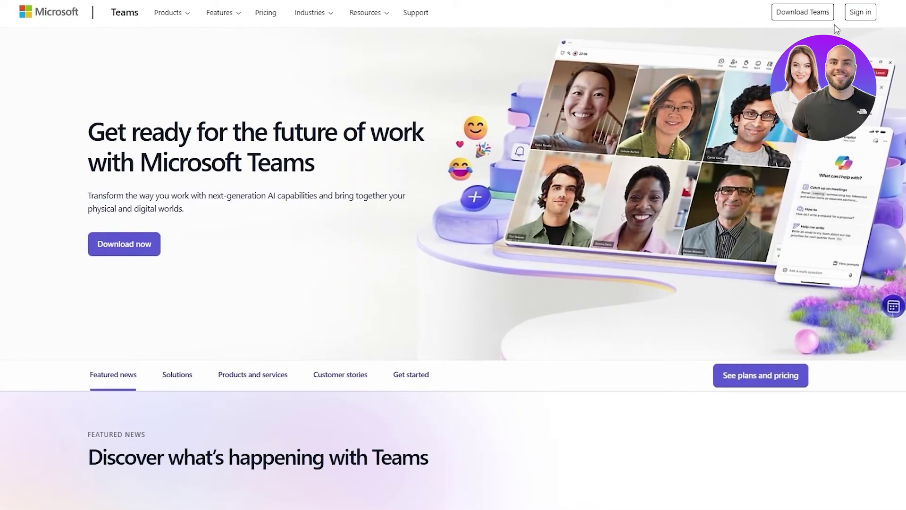
pyautogui.click(861, 17)
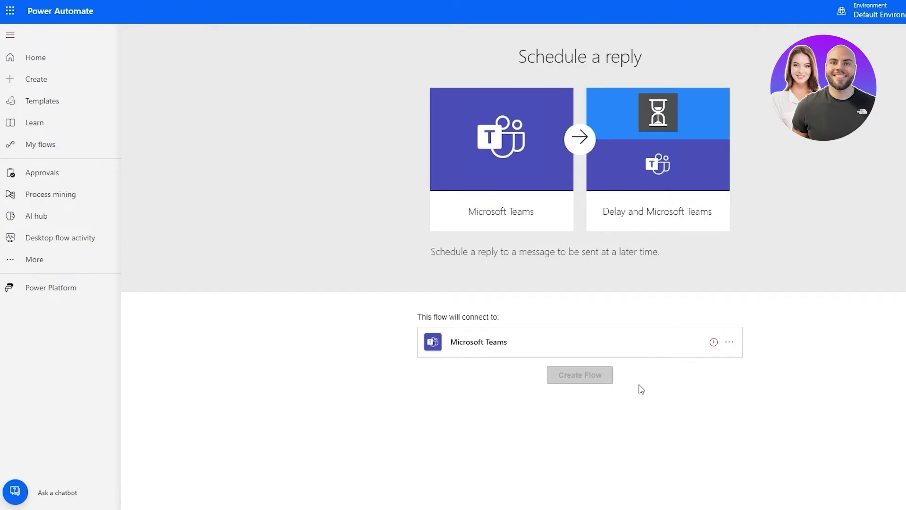
# Step: Leave the Schedule a reply template and look through All templates for another flow
pyautogui.hotkey('alt', 'Left')
pyautogui.scroll(-5, 273, 373)
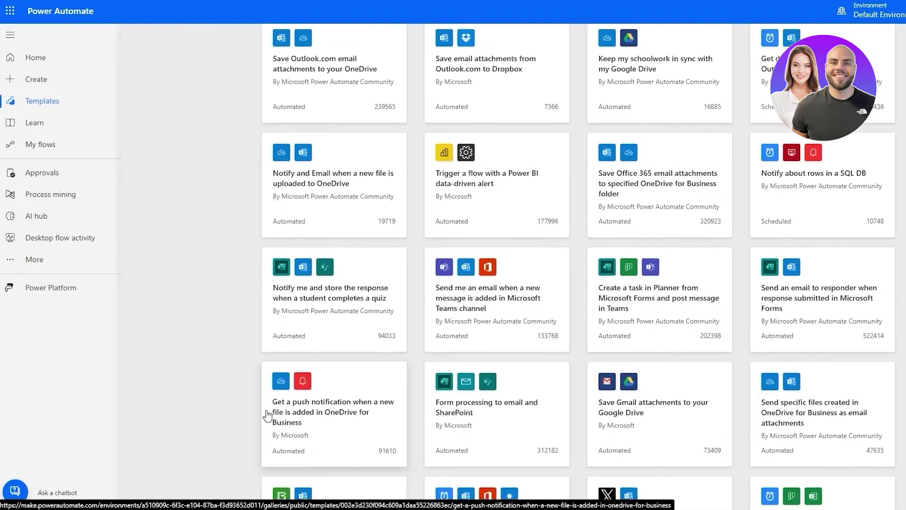
pyautogui.scroll(-4, 255, 399)
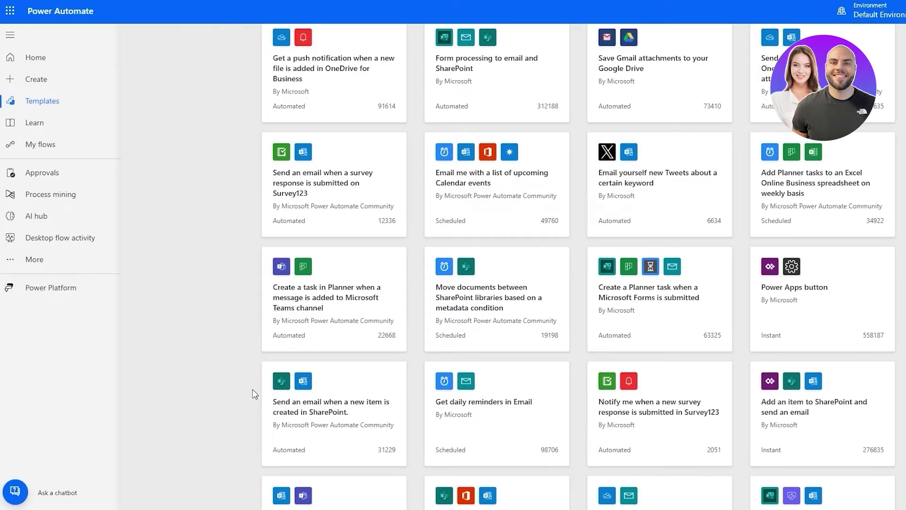
pyautogui.scroll(10, 255, 394)
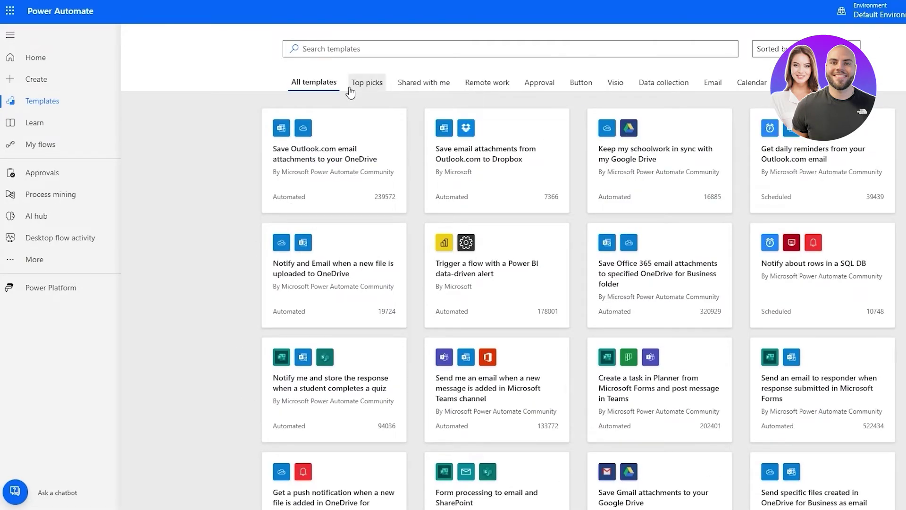
# Step: Show the Top picks category and look through its whole list of templates
pyautogui.click(366, 82)
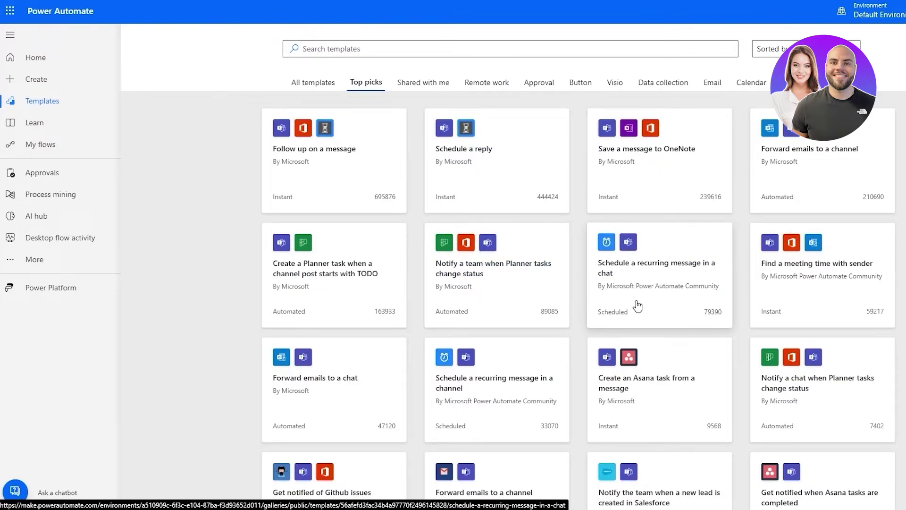
pyautogui.scroll(-5, 632, 302)
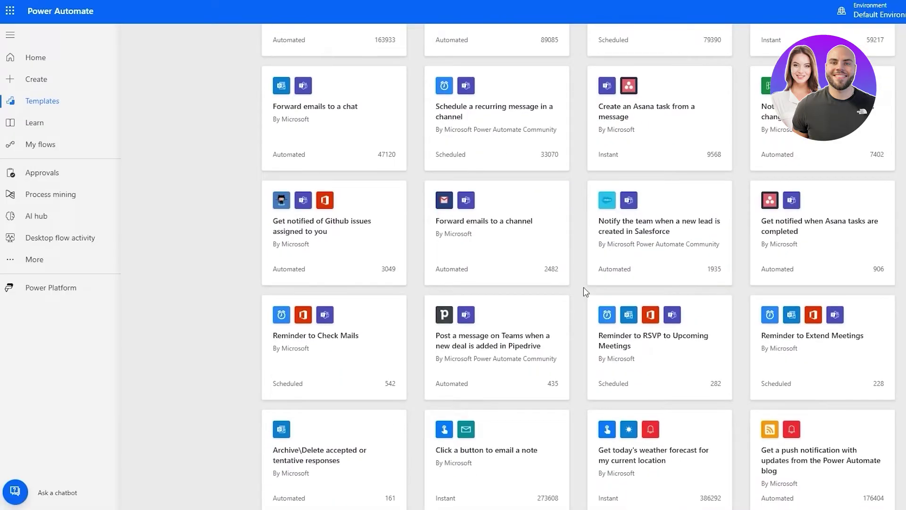
pyautogui.scroll(-3, 583, 287)
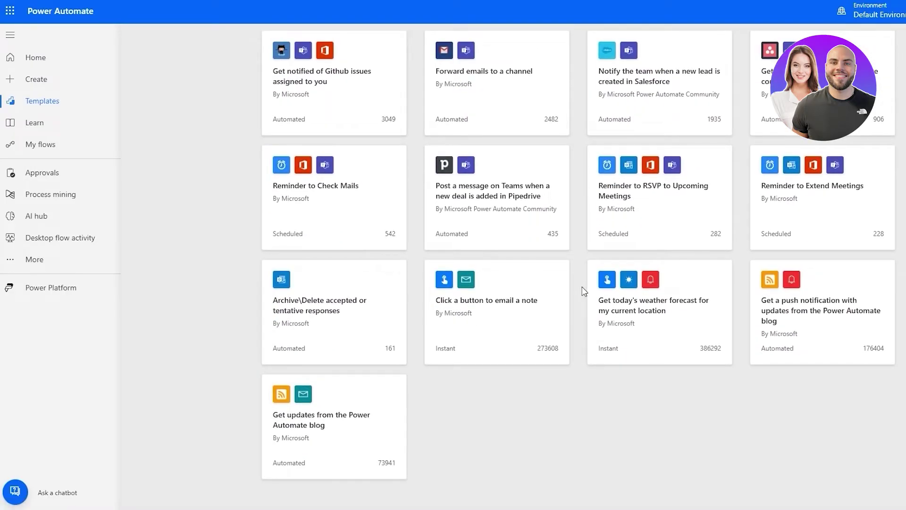
pyautogui.scroll(8, 582, 277)
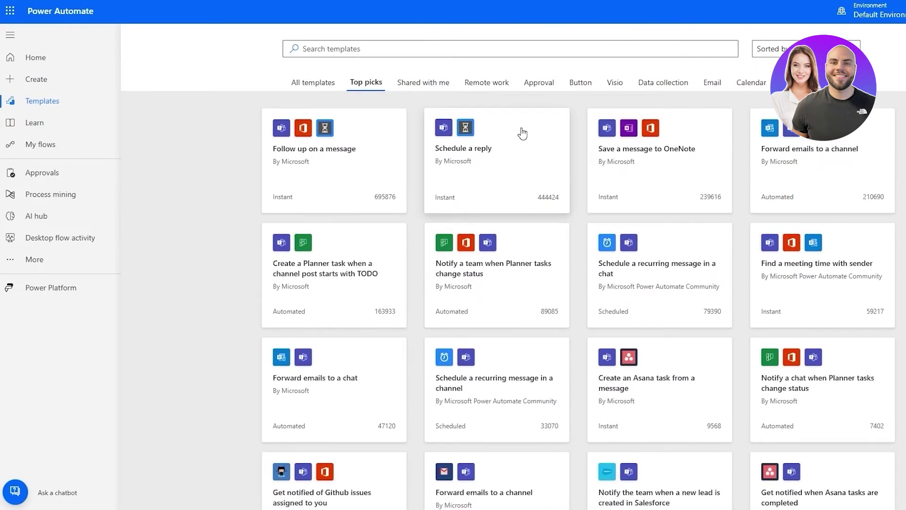
# Step: Browse the Shared with me, Remote work, Approval, Button, Visio and Data collection template categories
pyautogui.click(415, 85)
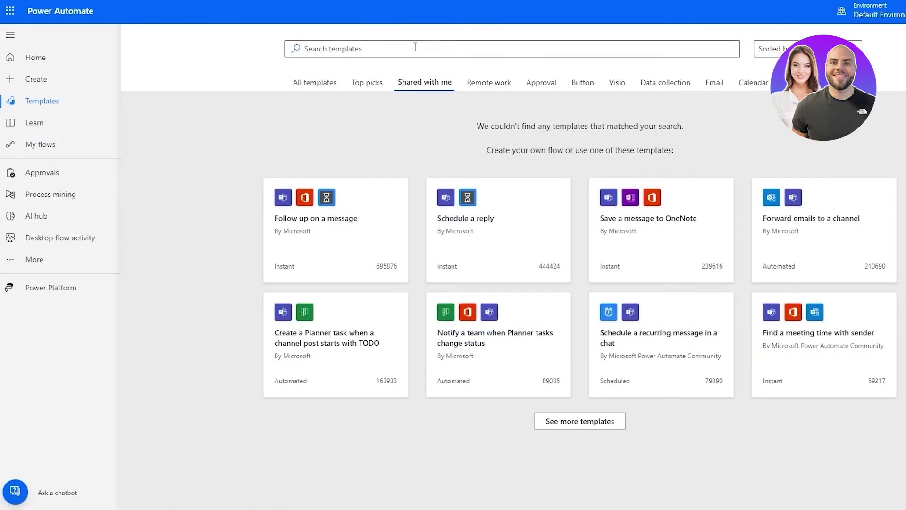
pyautogui.click(471, 85)
pyautogui.click(541, 84)
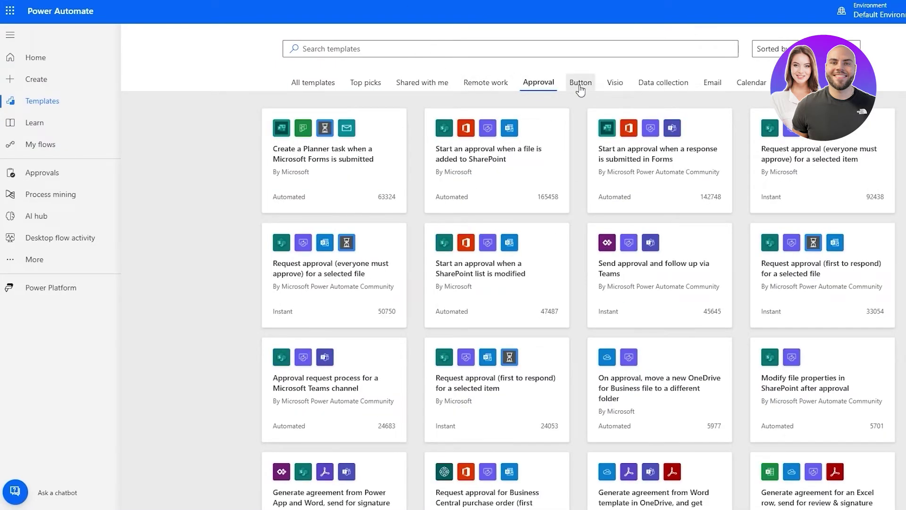
pyautogui.click(582, 88)
pyautogui.click(615, 89)
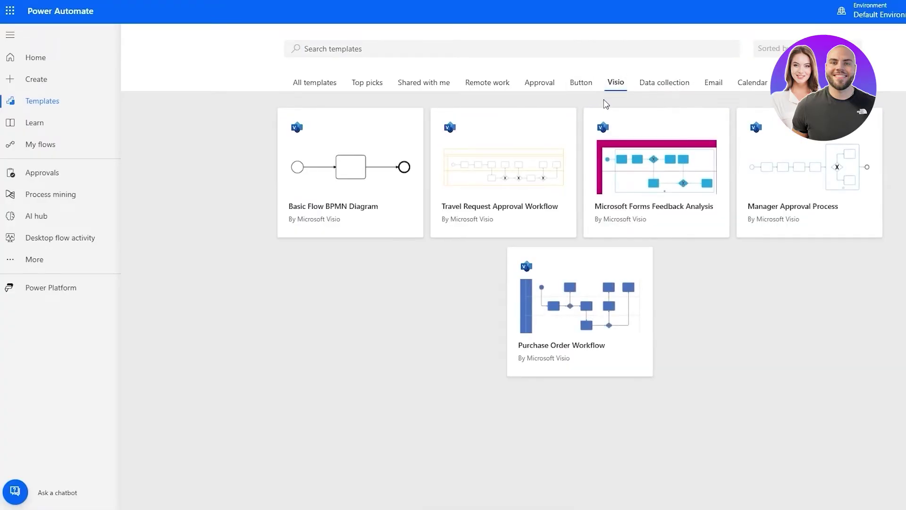
pyautogui.click(657, 89)
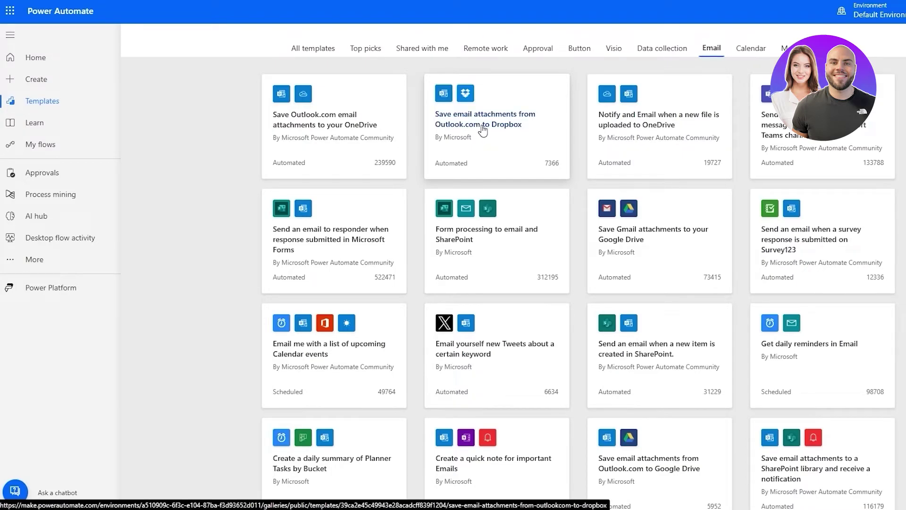
# Step: Open the Save email attachments from Outlook.com to Dropbox template and sign in to its Dropbox connection
pyautogui.click(482, 130)
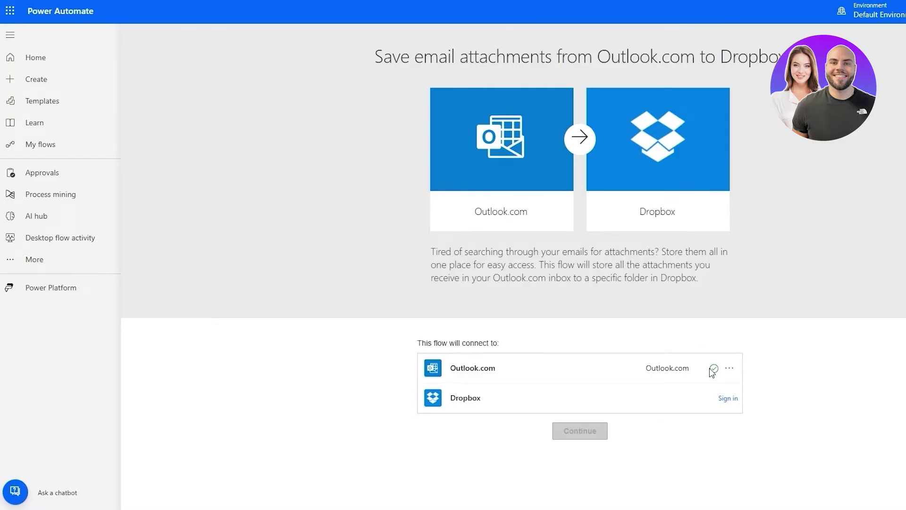
pyautogui.click(724, 405)
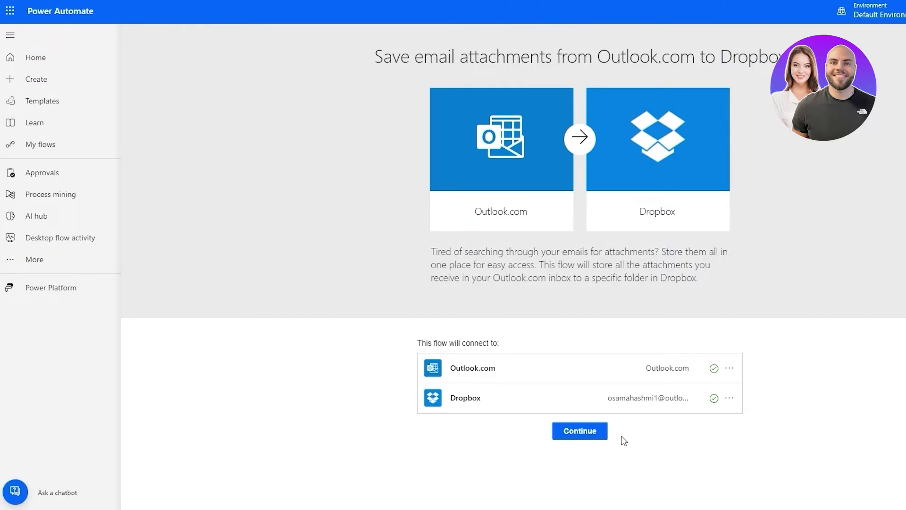
# Step: Continue with the connected Outlook.com and Dropbox accounts to open the template's flow in the editor
pyautogui.click(598, 429)
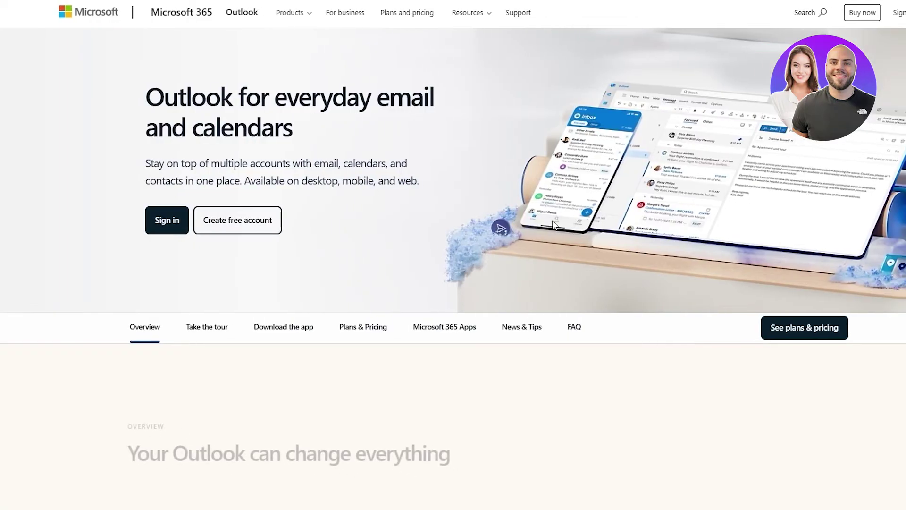
pyautogui.click(125, 221)
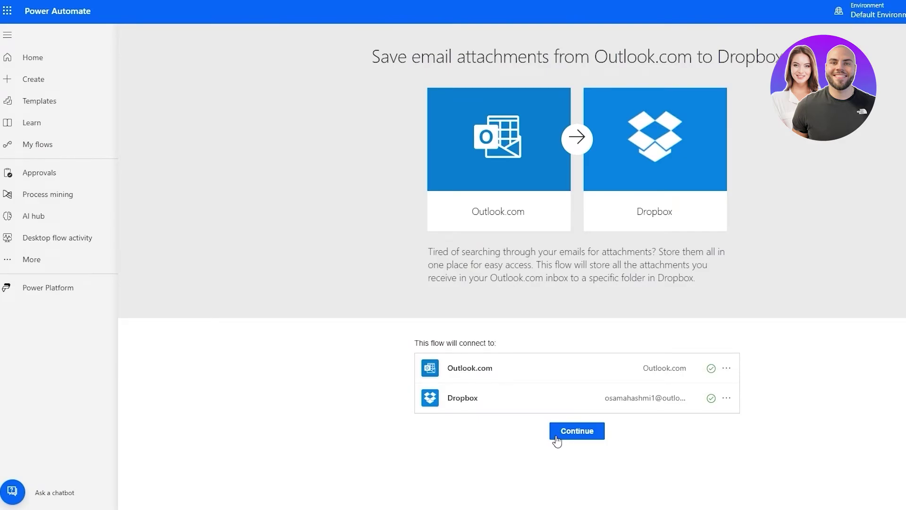
pyautogui.click(559, 433)
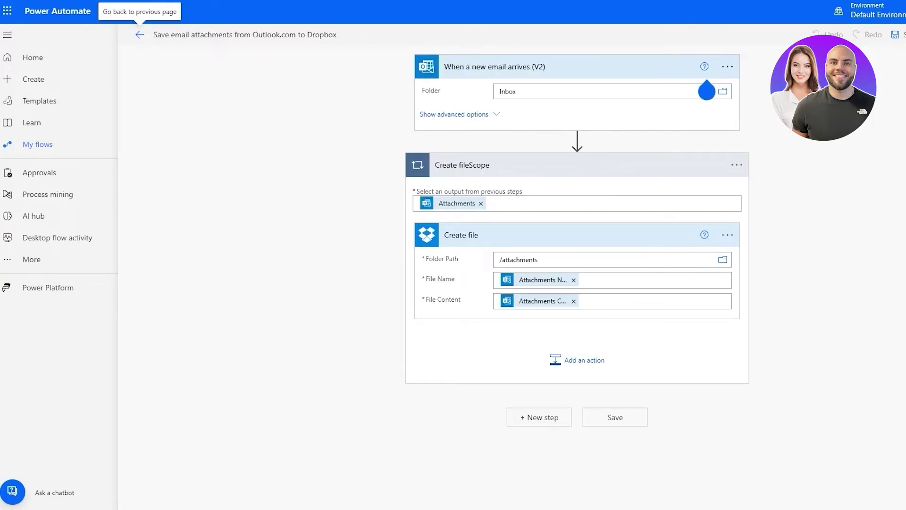
# Step: Examine the folder, advanced options and help text of the When a new email arrives (V2) trigger
pyautogui.click(706, 90)
pyautogui.click(512, 95)
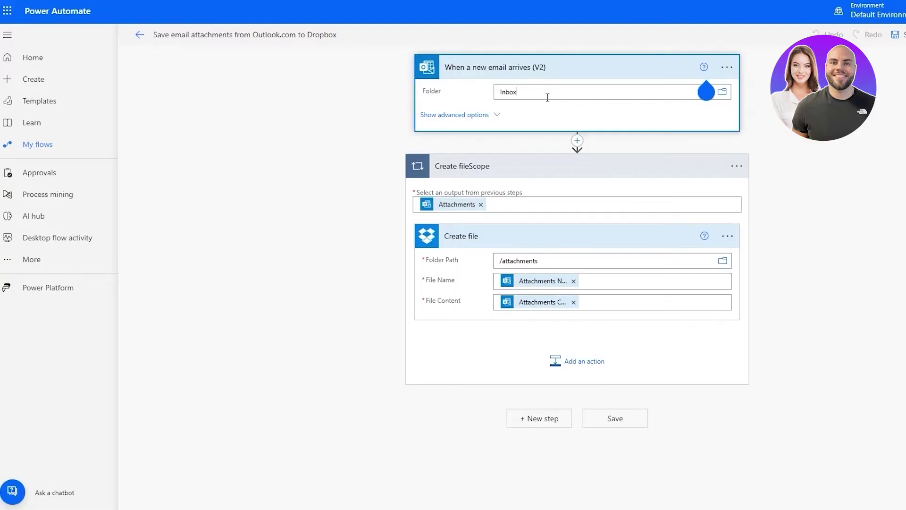
pyautogui.click(460, 116)
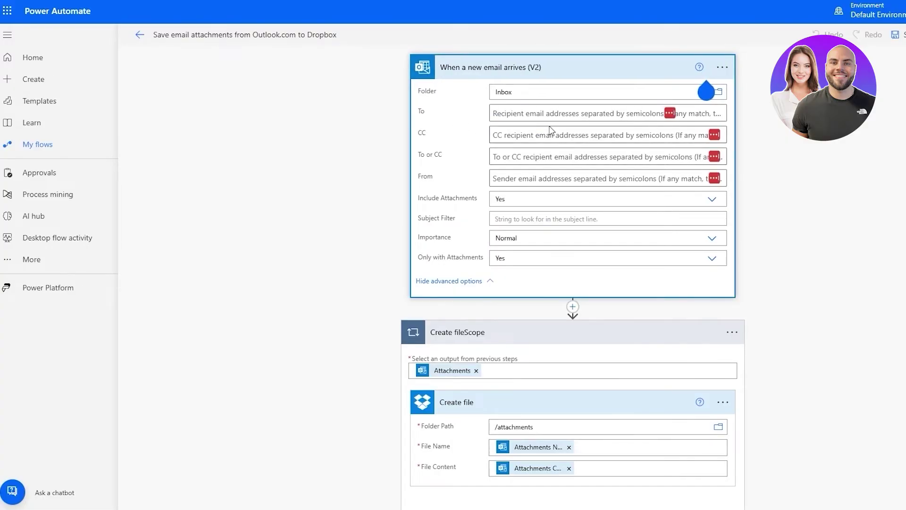
pyautogui.doubleClick(417, 112)
pyautogui.click(700, 69)
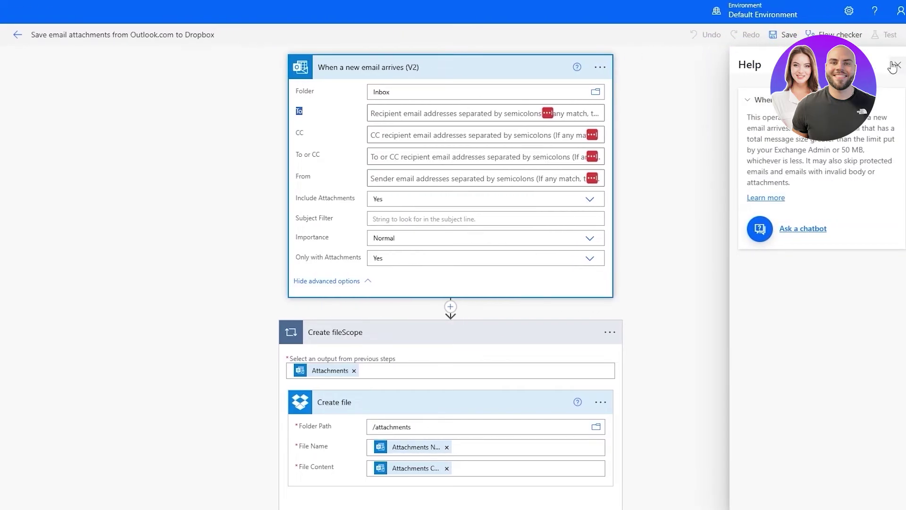
pyautogui.click(894, 65)
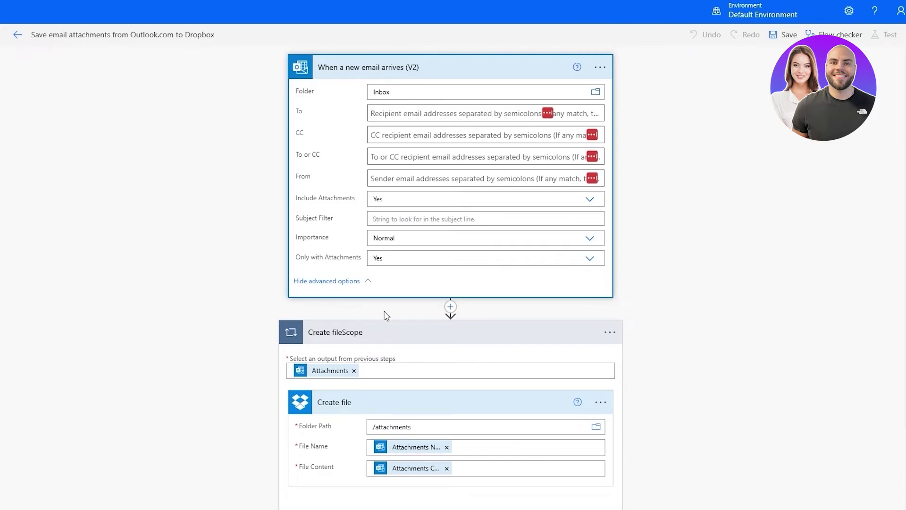
pyautogui.click(343, 281)
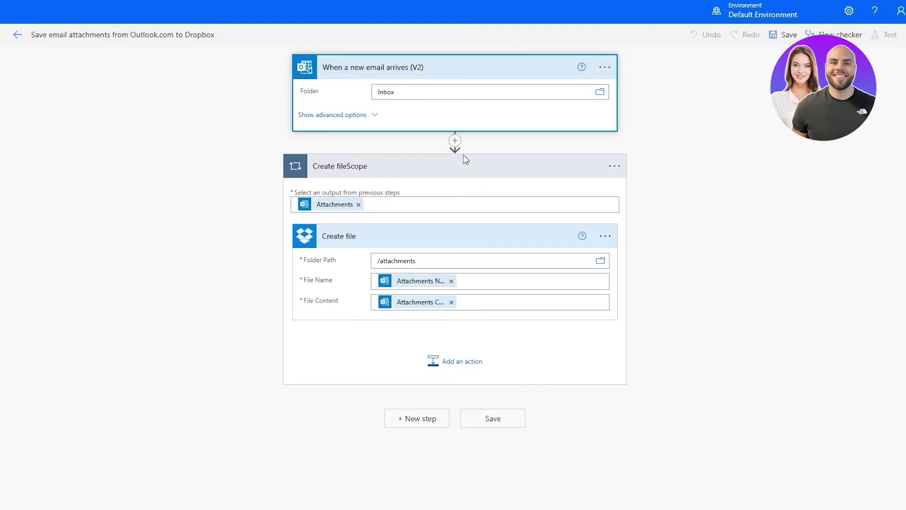
# Step: Save the email attachments flow and start a manual test of it
pyautogui.click(494, 422)
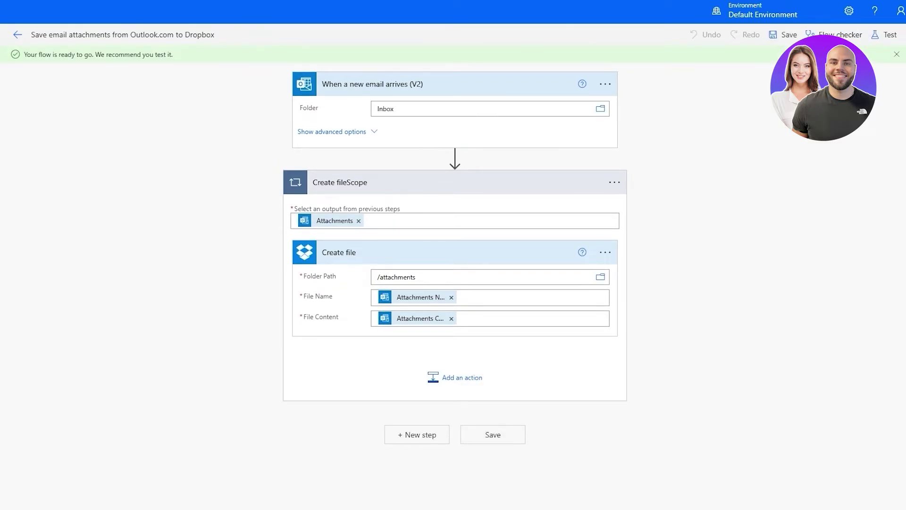
pyautogui.click(886, 34)
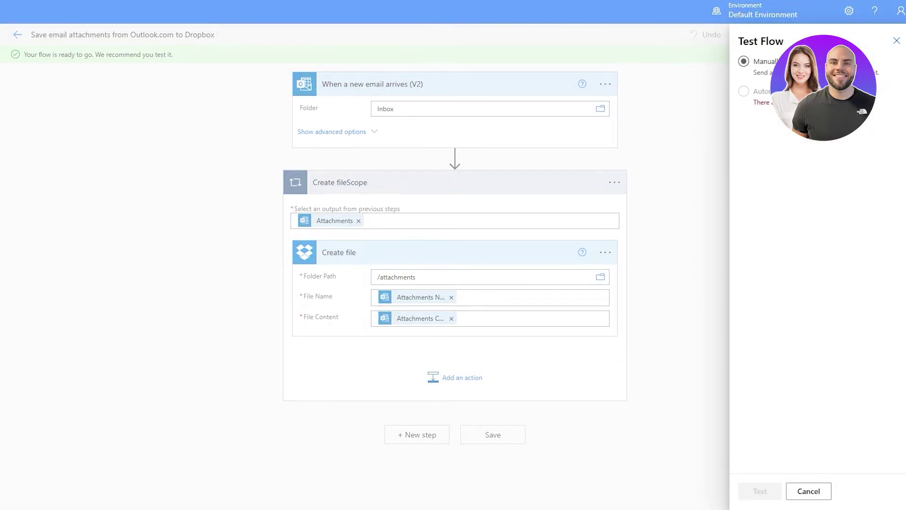
pyautogui.click(760, 496)
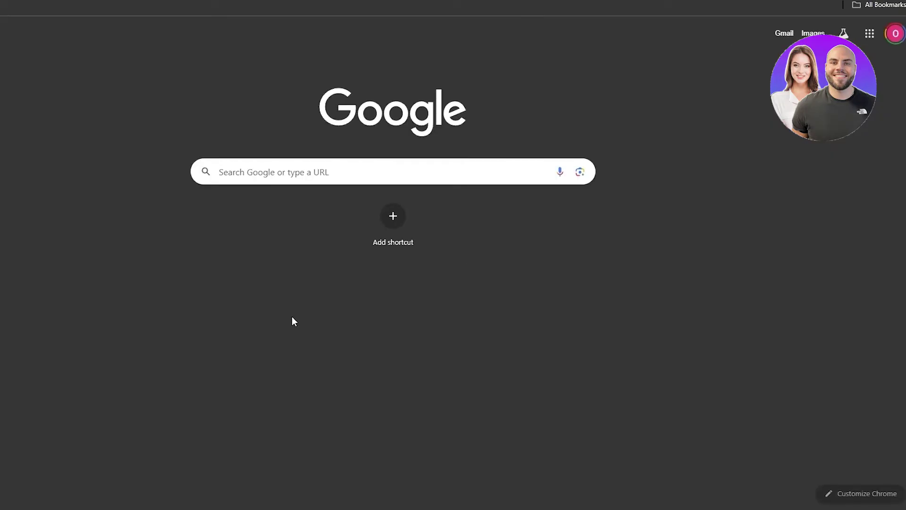
# Step: In Gmail, compose an email to the connected Outlook address with subject "New Shoes" and body "check out the new shoes we got in stock"
pyautogui.click(784, 33)
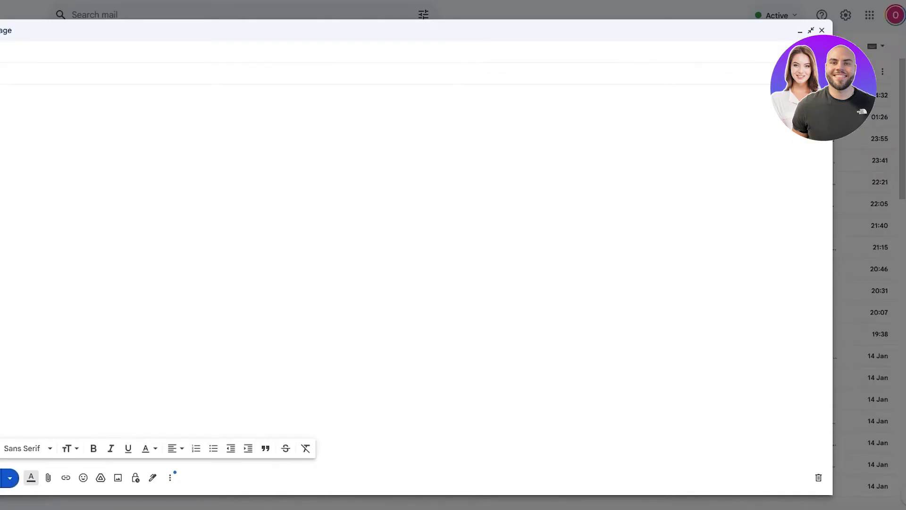
pyautogui.hotkey('ctrl', 'v')
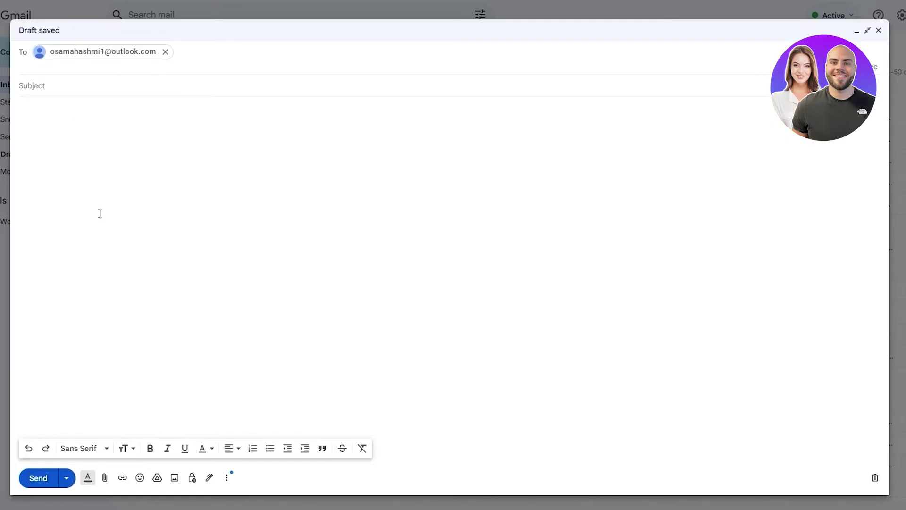
pyautogui.click(110, 86)
pyautogui.write('New Sho')
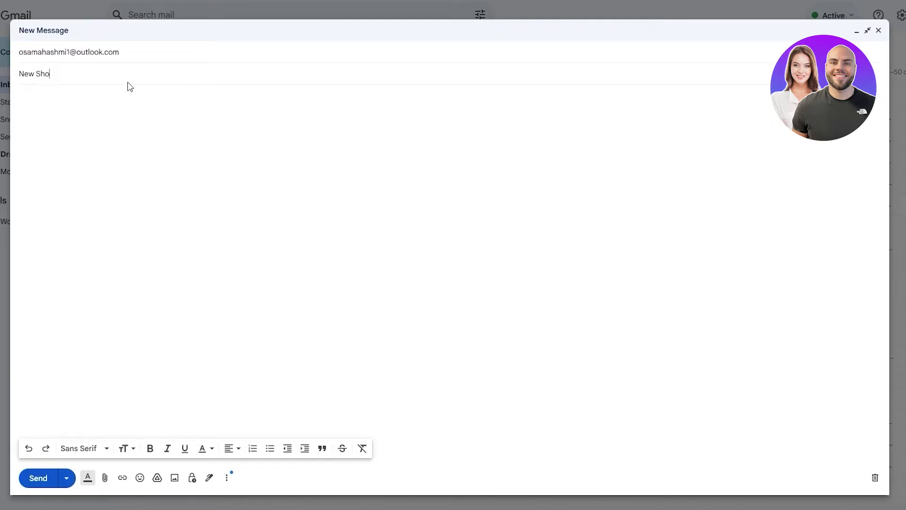
pyautogui.write('es')
pyautogui.click(92, 312)
pyautogui.write('check out the new shoes we got in stock')
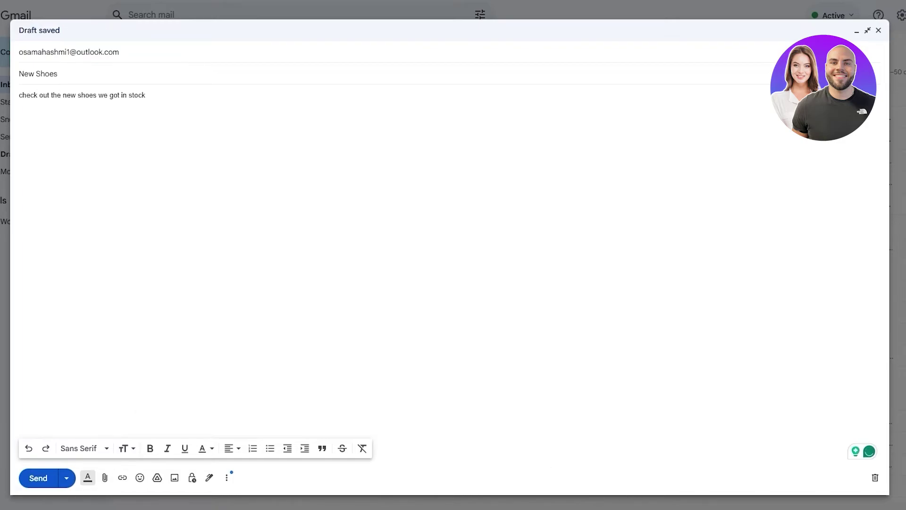
# Step: Attach the shoe images large.jpg and large (6).jpg through large (17).jpg to the email and send it
pyautogui.click(103, 479)
pyautogui.click(102, 59)
pyautogui.keyDown('ctrl'); pyautogui.click(154, 84); pyautogui.keyUp('ctrl')
pyautogui.keyDown('ctrl'); pyautogui.click(221, 74); pyautogui.keyUp('ctrl')
pyautogui.keyDown('ctrl'); pyautogui.click(246, 75); pyautogui.keyUp('ctrl')
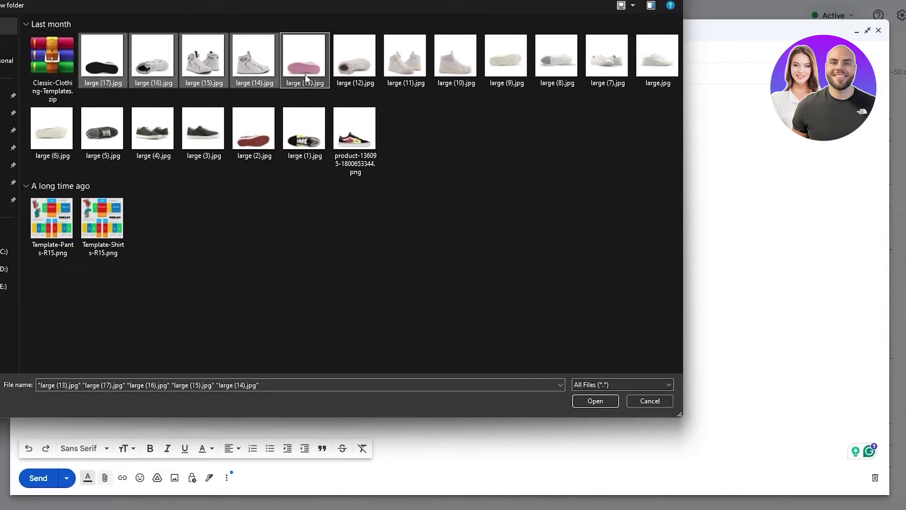
pyautogui.keyDown('ctrl'); pyautogui.click(305, 75); pyautogui.keyUp('ctrl')
pyautogui.keyDown('ctrl'); pyautogui.keyDown('shift'); pyautogui.click(468, 74); pyautogui.keyUp('shift'); pyautogui.keyUp('ctrl')
pyautogui.keyDown('ctrl'); pyautogui.click(495, 73); pyautogui.keyUp('ctrl')
pyautogui.keyDown('ctrl'); pyautogui.click(553, 66); pyautogui.keyUp('ctrl')
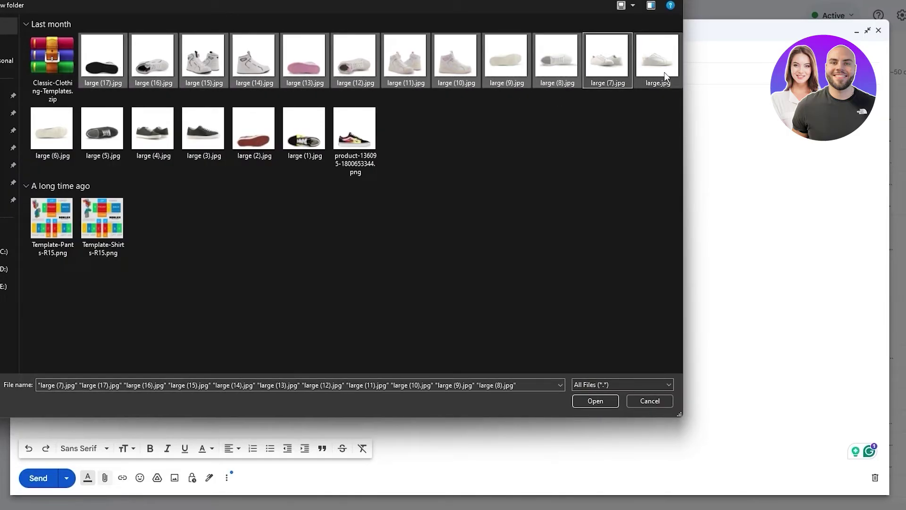
pyautogui.keyDown('ctrl'); pyautogui.keyDown('shift'); pyautogui.click(667, 77); pyautogui.keyUp('shift'); pyautogui.keyUp('ctrl')
pyautogui.keyDown('ctrl'); pyautogui.click(52, 130); pyautogui.keyUp('ctrl')
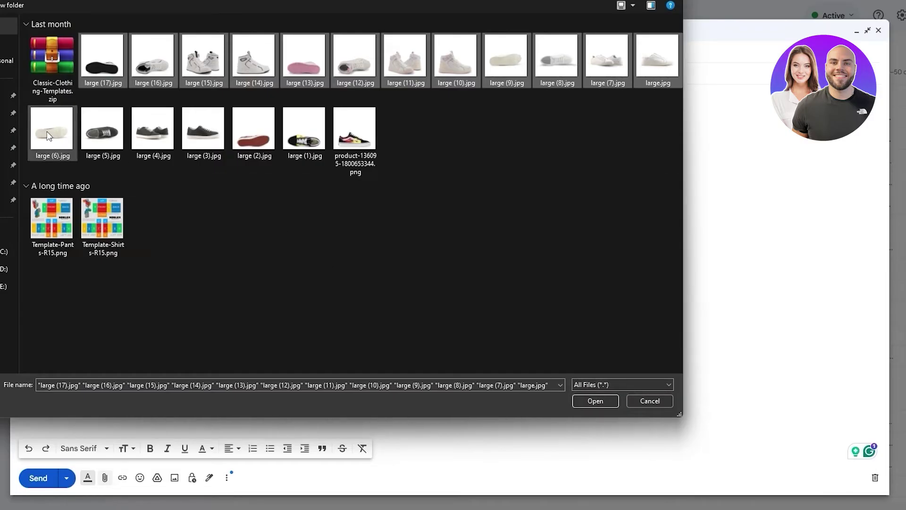
pyautogui.click(595, 400)
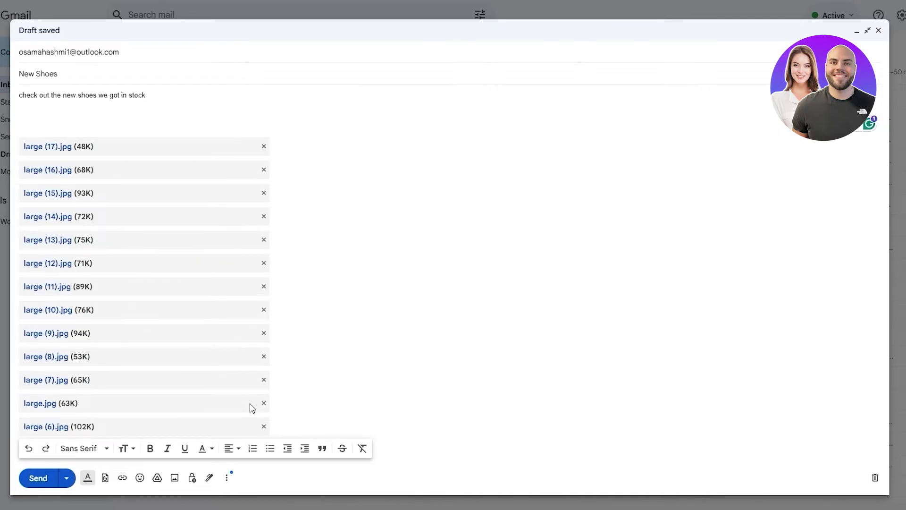
pyautogui.click(40, 484)
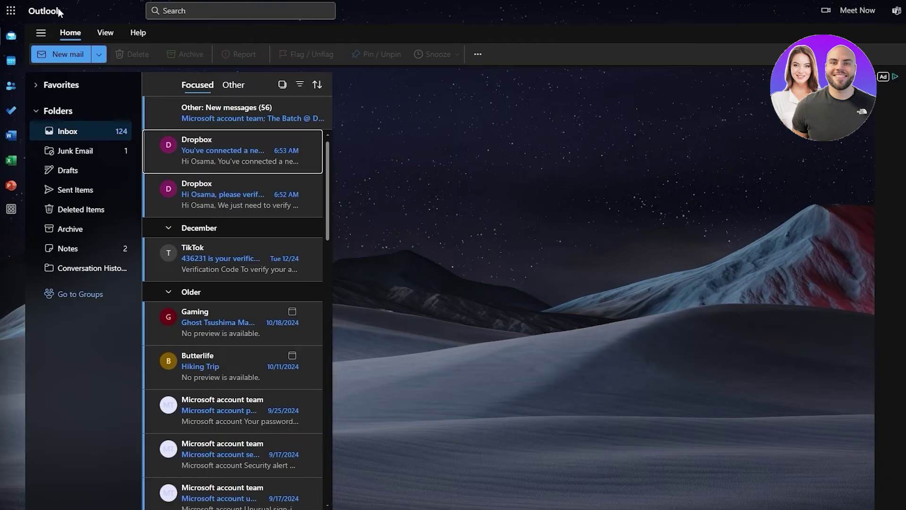
# Step: In Outlook, report the New Shoes email in Junk Email as not junk and return to the Inbox
pyautogui.click(75, 150)
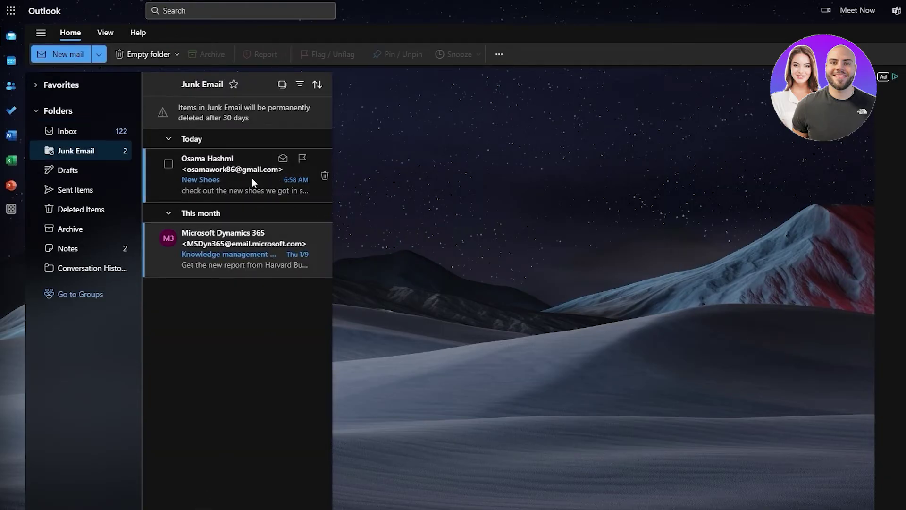
pyautogui.click(220, 193)
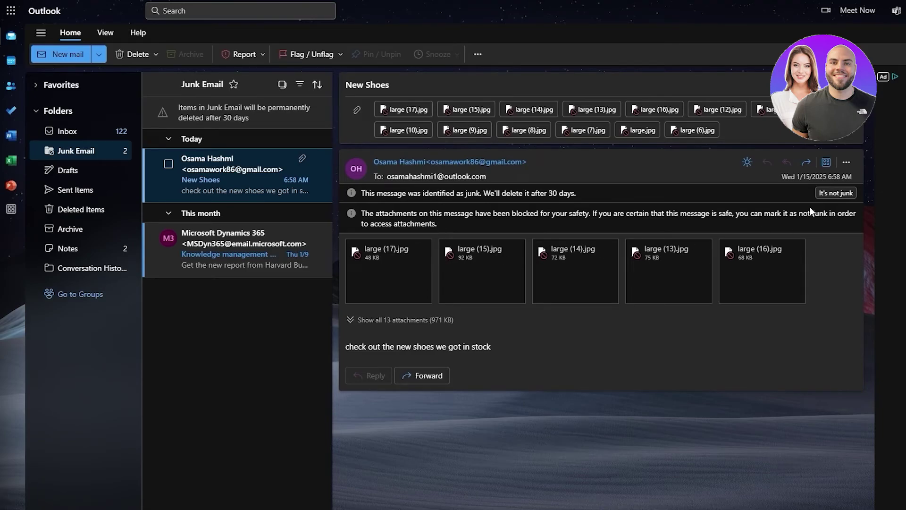
pyautogui.click(835, 193)
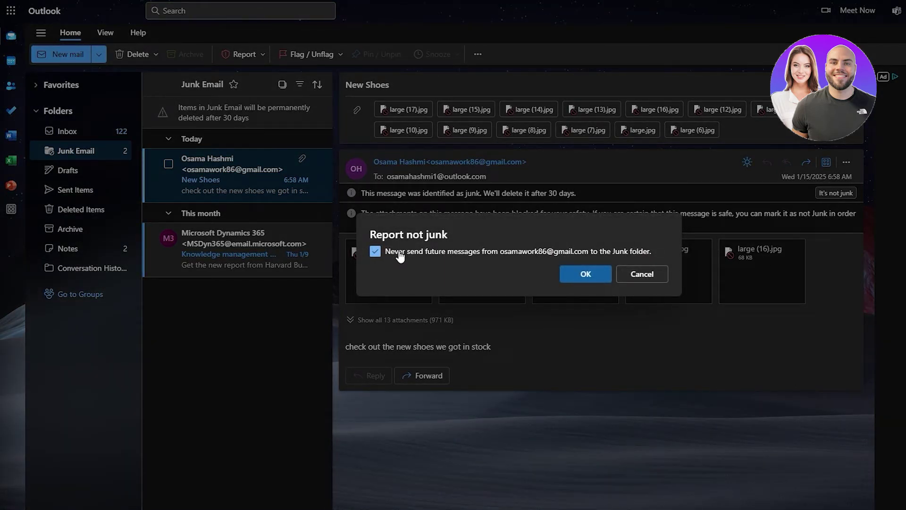
pyautogui.click(594, 276)
pyautogui.click(87, 136)
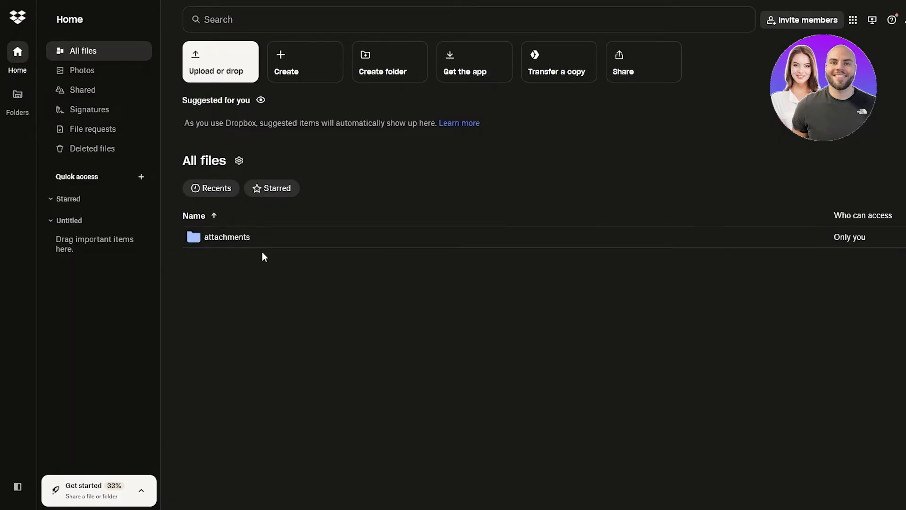
# Step: Open the attachments folder in Dropbox and check the test run's status in Power Automate
pyautogui.click(222, 242)
pyautogui.click(221, 237)
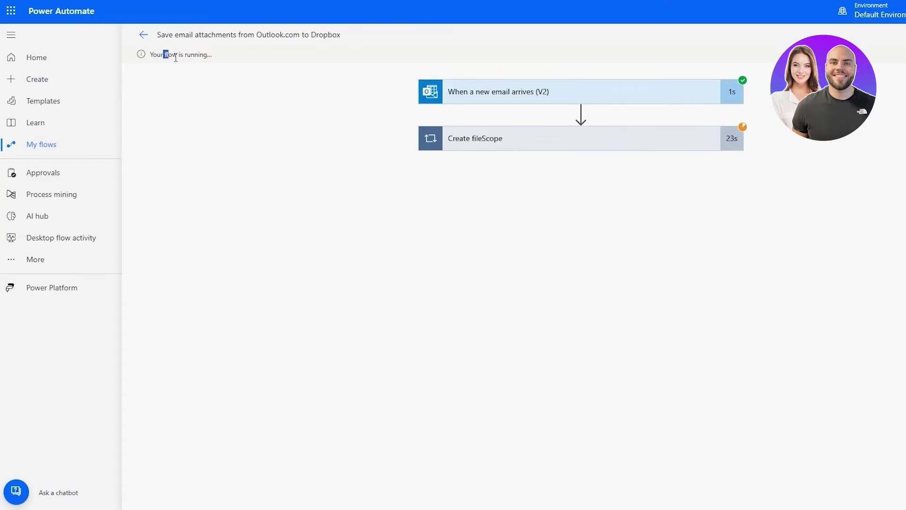
pyautogui.moveTo(172, 57); pyautogui.dragTo(379, 89)
pyautogui.click(143, 35)
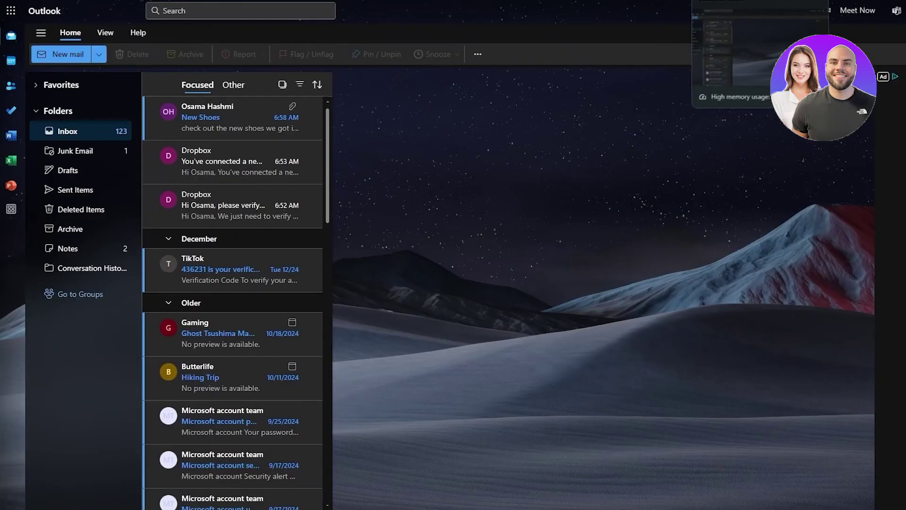
# Step: Return to Dropbox and look through the images in the attachments folder and the getting-started checklist
pyautogui.scroll(-1, 220, 227)
pyautogui.scroll(-3, 228, 278)
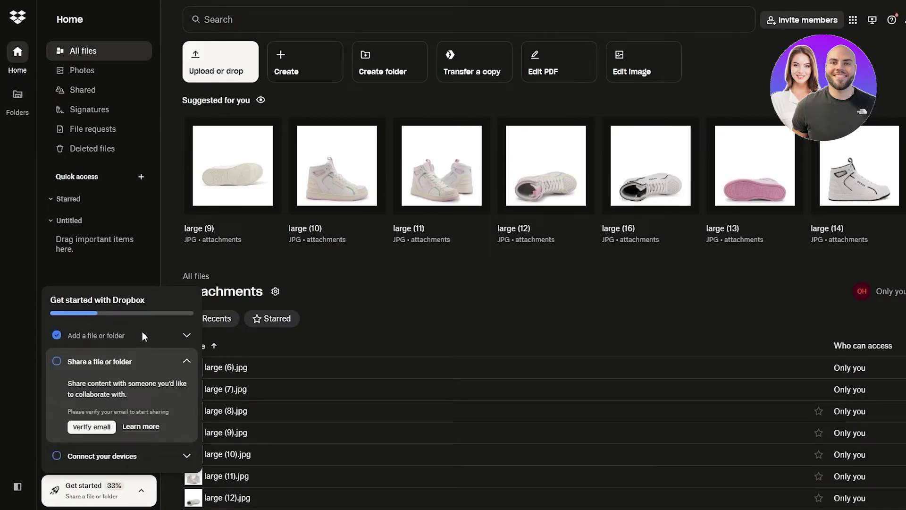
pyautogui.click(141, 334)
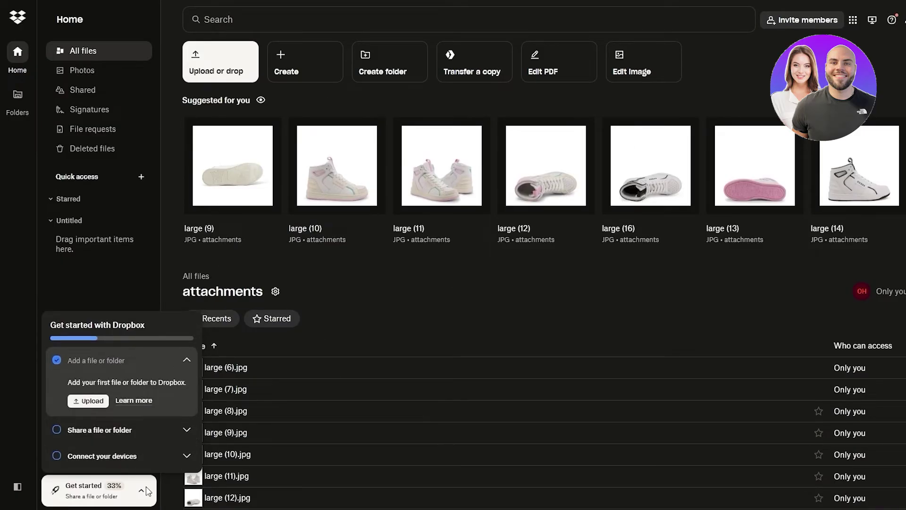
pyautogui.click(127, 58)
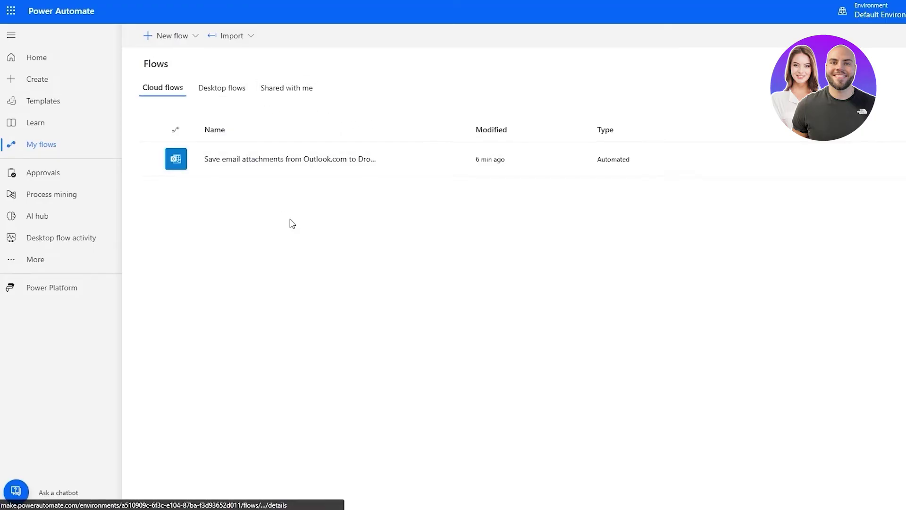
# Step: In Power Automate, go through Home to the Create page and start a blank scheduled cloud flow
pyautogui.click(47, 57)
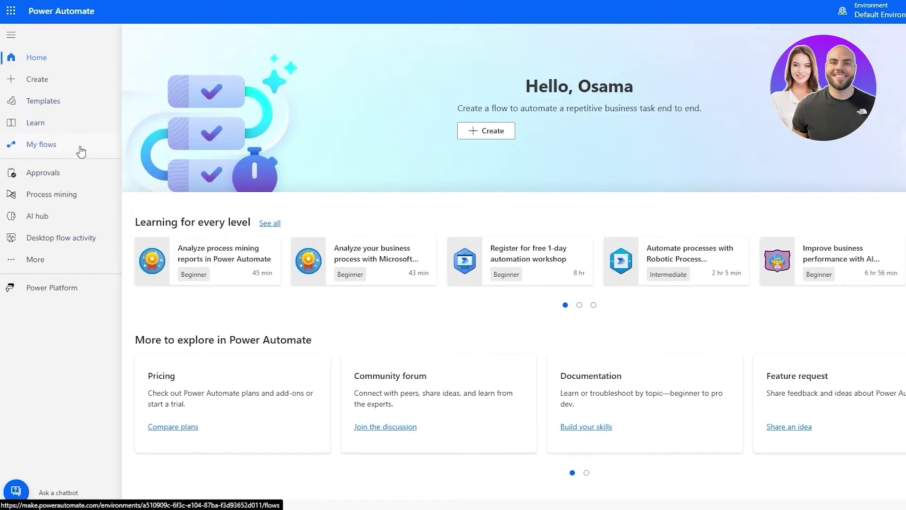
pyautogui.click(51, 87)
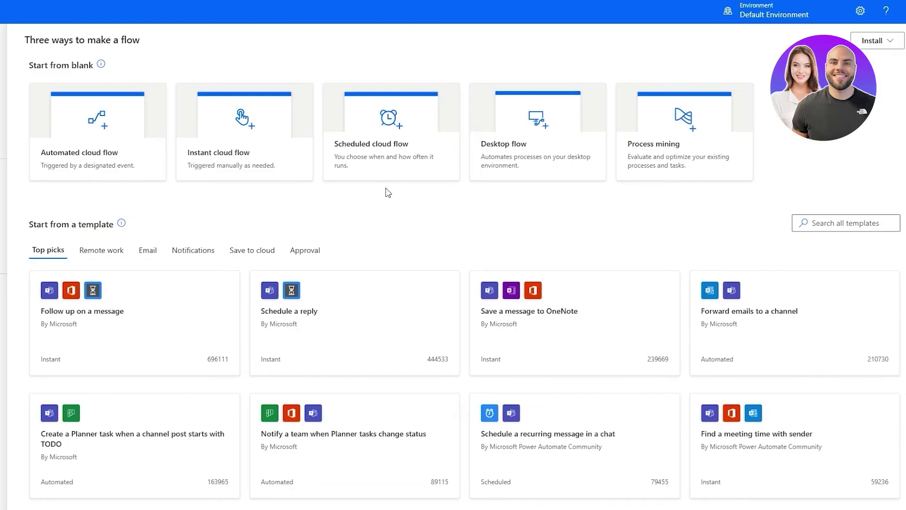
pyautogui.click(398, 152)
# Step: Examine the flow name field and the repeat interval units for the scheduled cloud flow, keeping Minute
pyautogui.moveTo(452, 140); pyautogui.dragTo(497, 140)
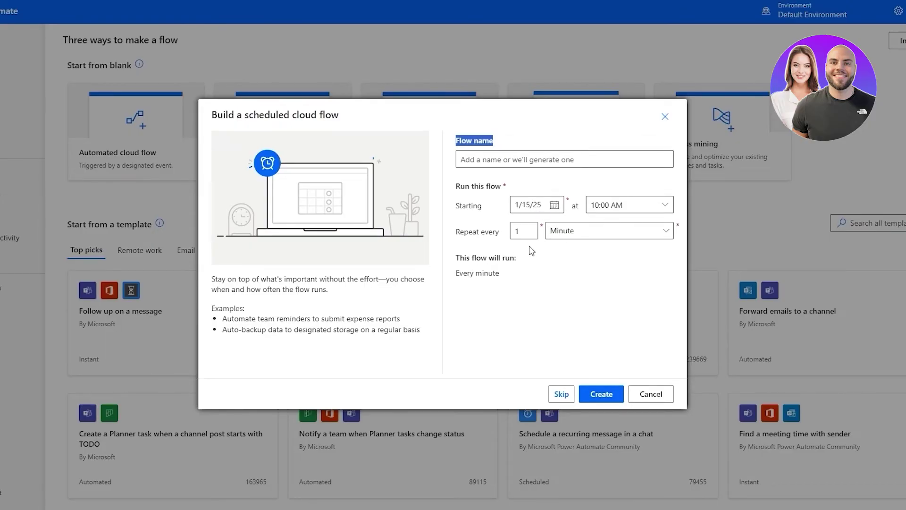
pyautogui.click(560, 231)
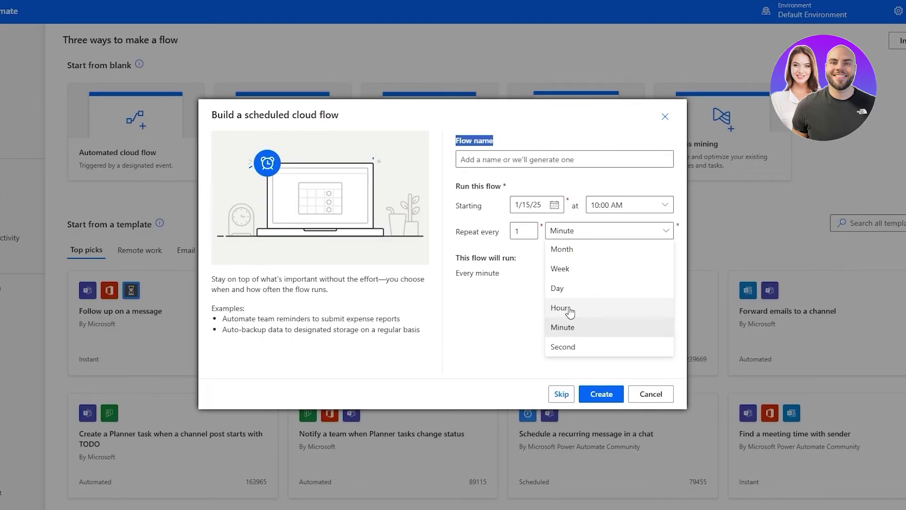
pyautogui.click(512, 313)
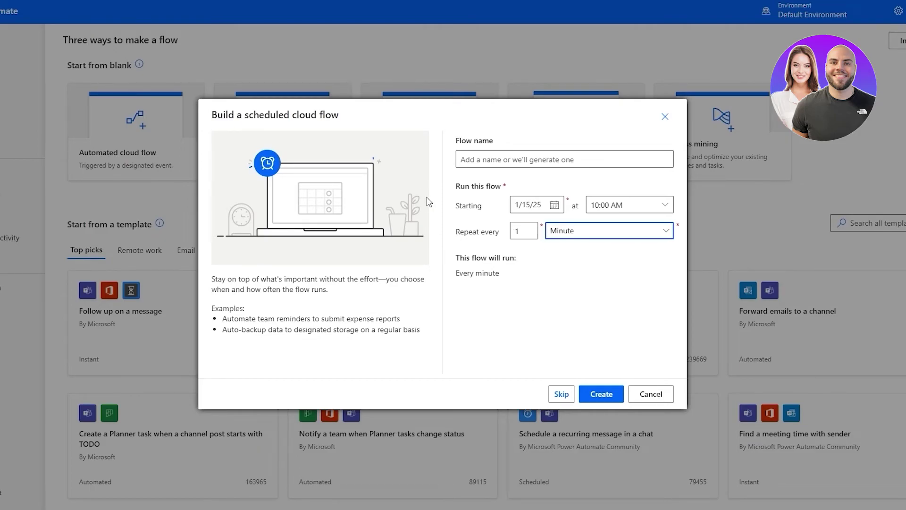
pyautogui.click(522, 274)
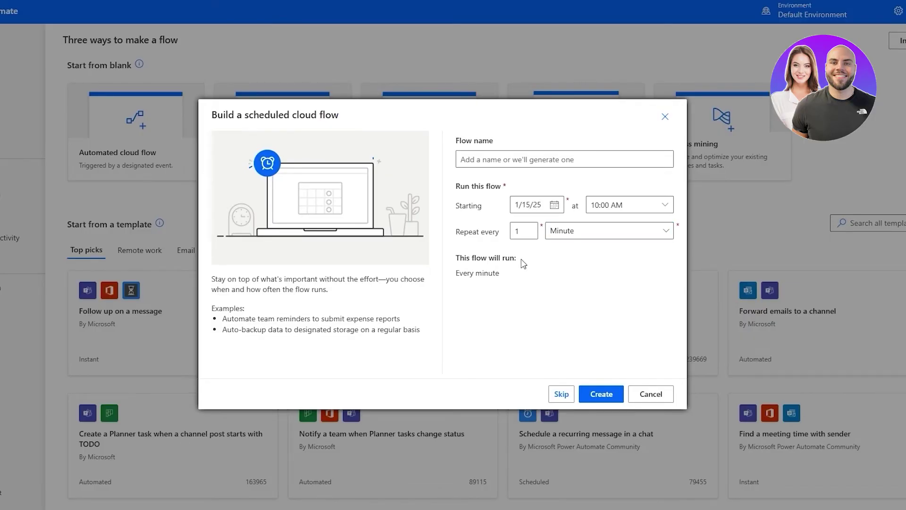
# Step: Set the scheduled flow to repeat every 1 Week starting on 1/17/25, keeping the 10:00 AM start time
pyautogui.click(536, 207)
pyautogui.click(623, 206)
pyautogui.click(623, 226)
pyautogui.click(556, 235)
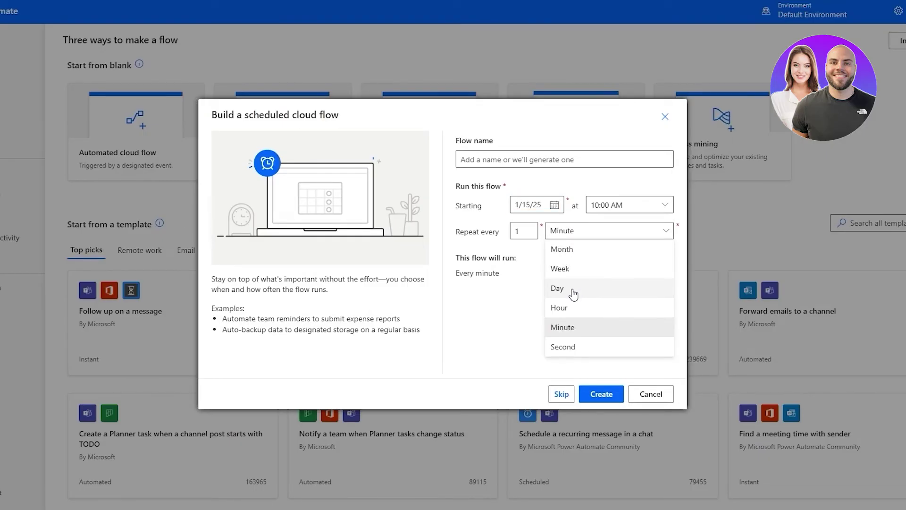
pyautogui.click(572, 265)
pyautogui.click(555, 207)
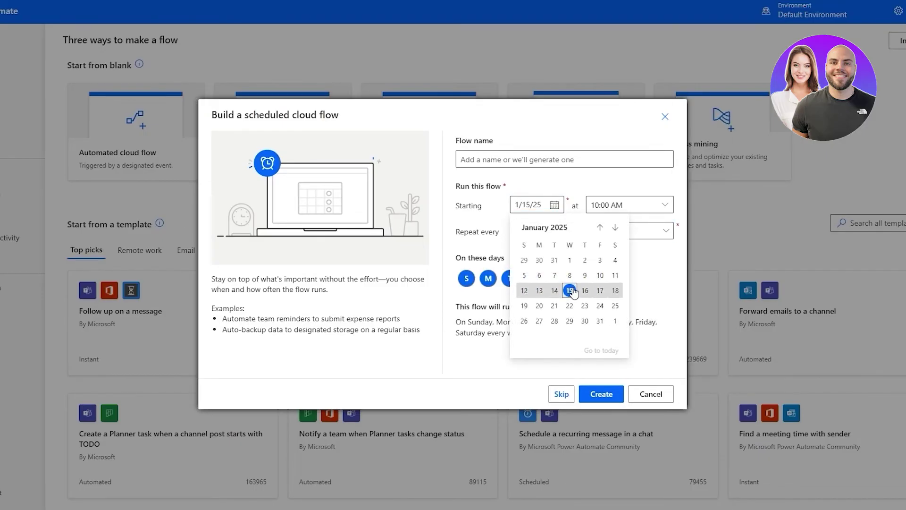
pyautogui.click(600, 290)
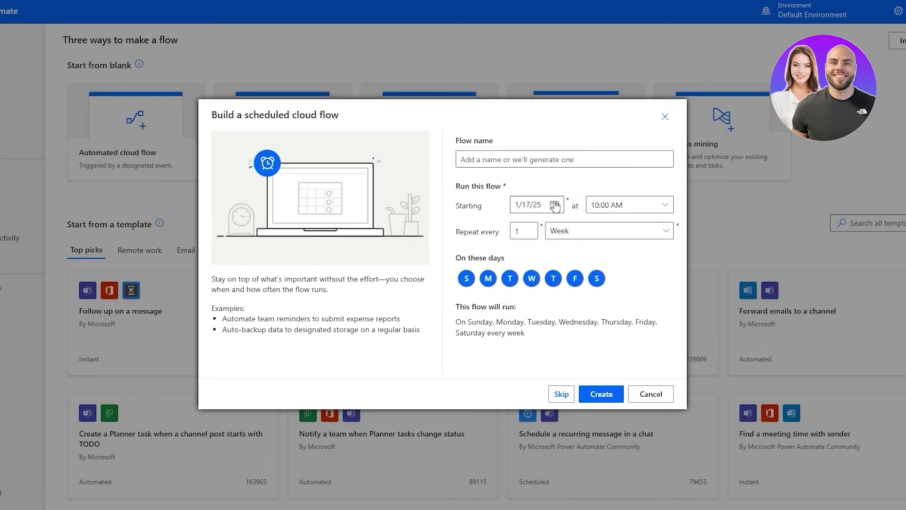
pyautogui.click(615, 210)
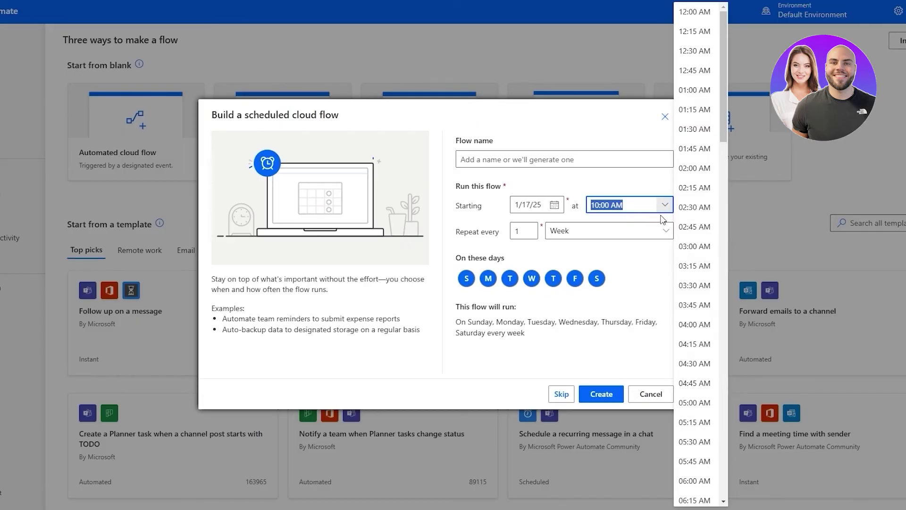
pyautogui.click(633, 263)
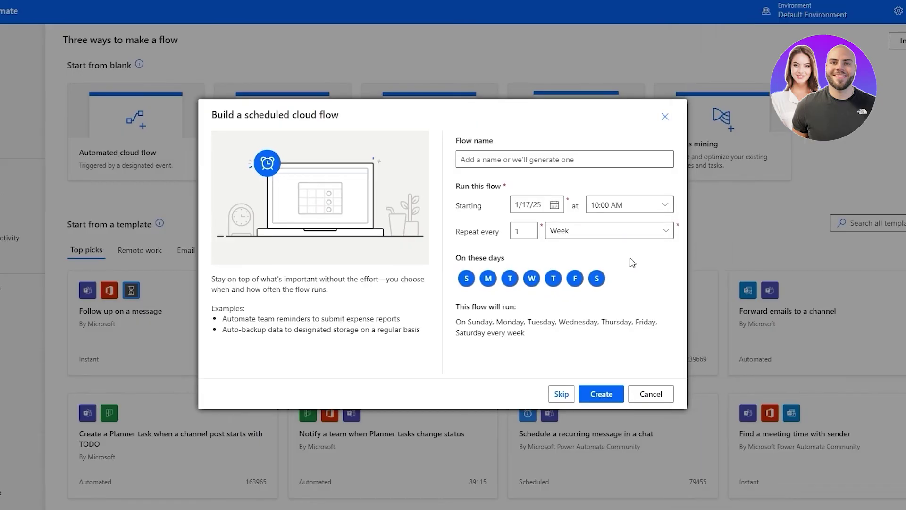
# Step: Exclude Sunday and Saturday from the run days and name the flow Weekly Team Meeting
pyautogui.click(466, 280)
pyautogui.click(596, 278)
pyautogui.click(515, 160)
pyautogui.write('Weekl')
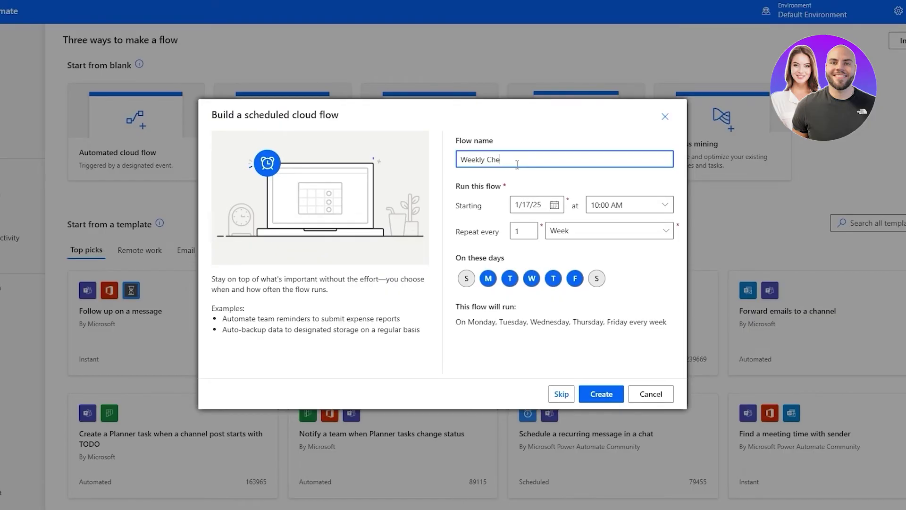
pyautogui.write('y Team Meeting')
pyautogui.click(536, 341)
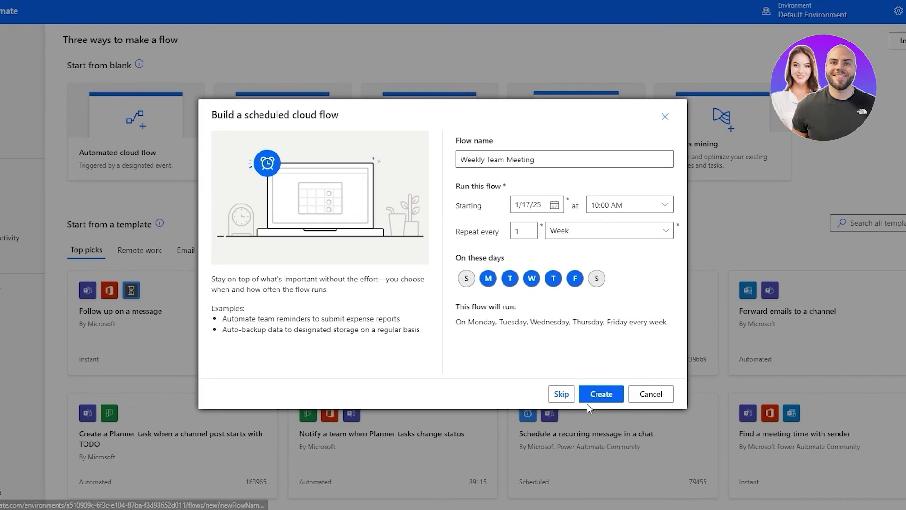
# Step: Remove Monday through Thursday from the run days, leaving only Friday selected
pyautogui.click(553, 279)
pyautogui.click(531, 278)
pyautogui.click(509, 278)
pyautogui.click(488, 278)
pyautogui.hotkey('shift', 'Tab')
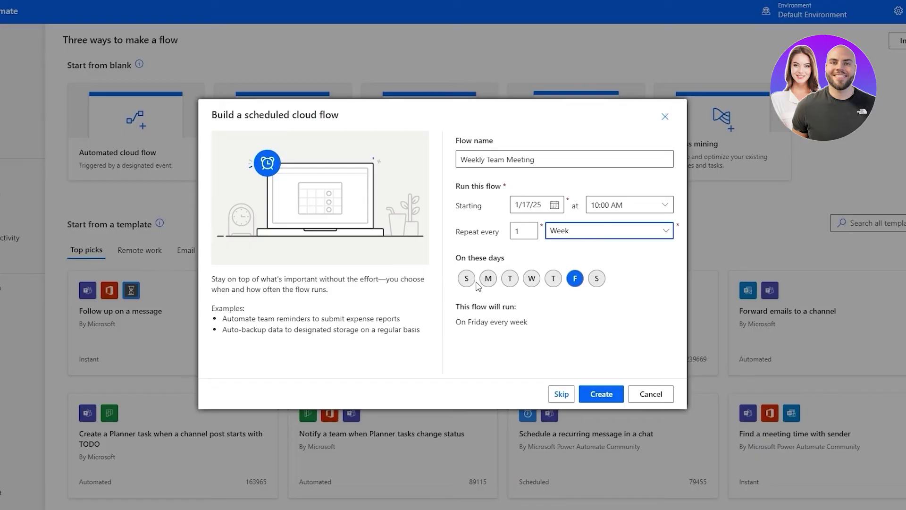
pyautogui.moveTo(486, 243); pyautogui.dragTo(499, 232)
pyautogui.click(575, 278)
pyautogui.click(575, 278)
# Step: Check the summary of when the flow will run and create the scheduled cloud flow
pyautogui.moveTo(460, 308); pyautogui.dragTo(517, 313)
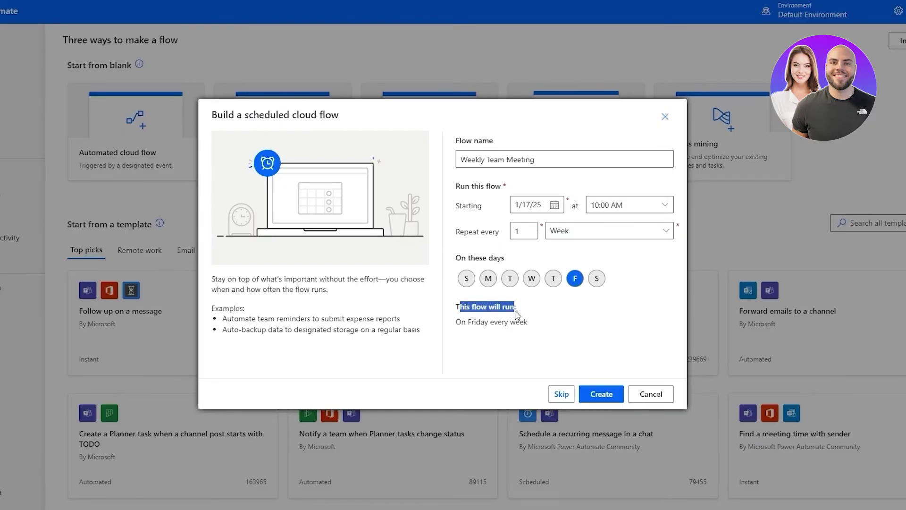
pyautogui.moveTo(461, 322); pyautogui.dragTo(503, 325)
pyautogui.click(508, 324)
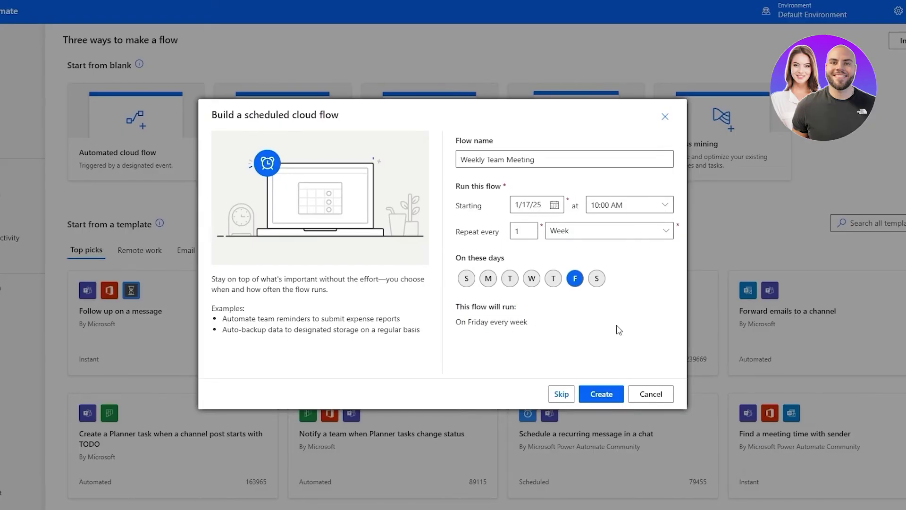
pyautogui.click(606, 395)
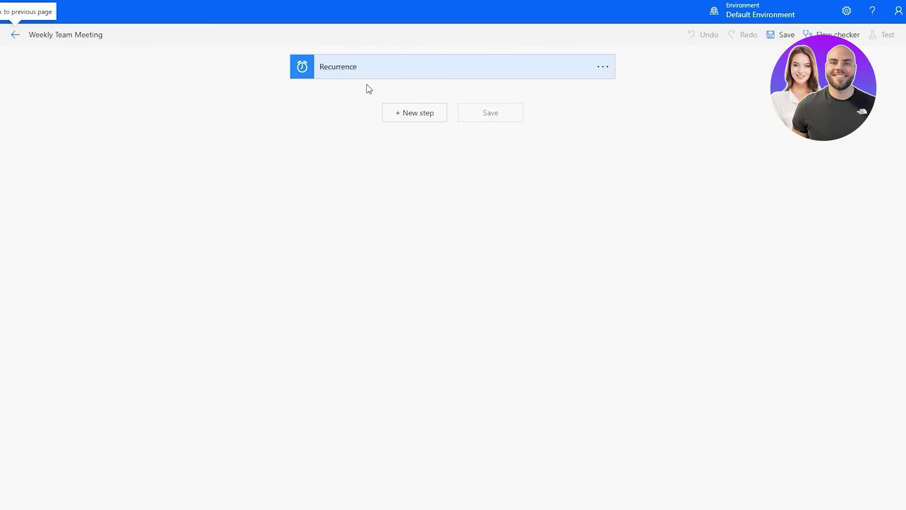
# Step: Open the Recurrence trigger for editing and show its advanced time zone, hours and minutes options
pyautogui.click(344, 69)
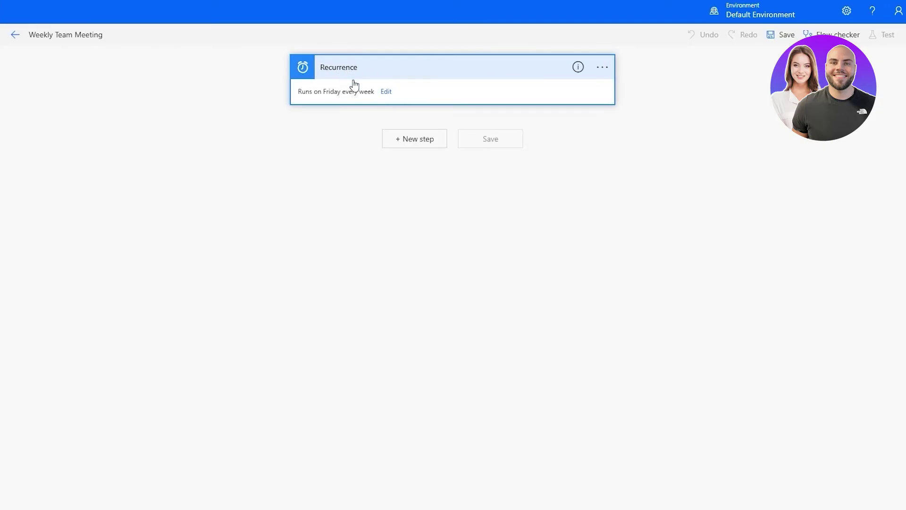
pyautogui.click(386, 92)
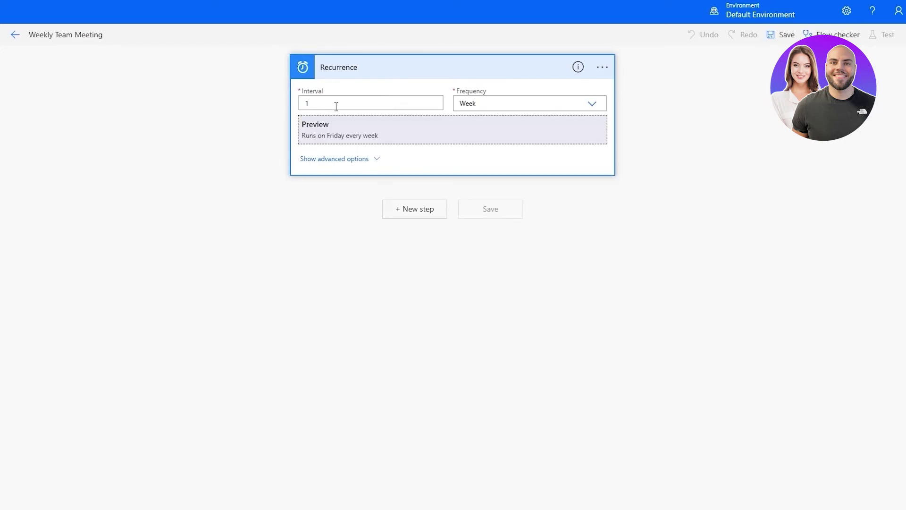
pyautogui.click(360, 159)
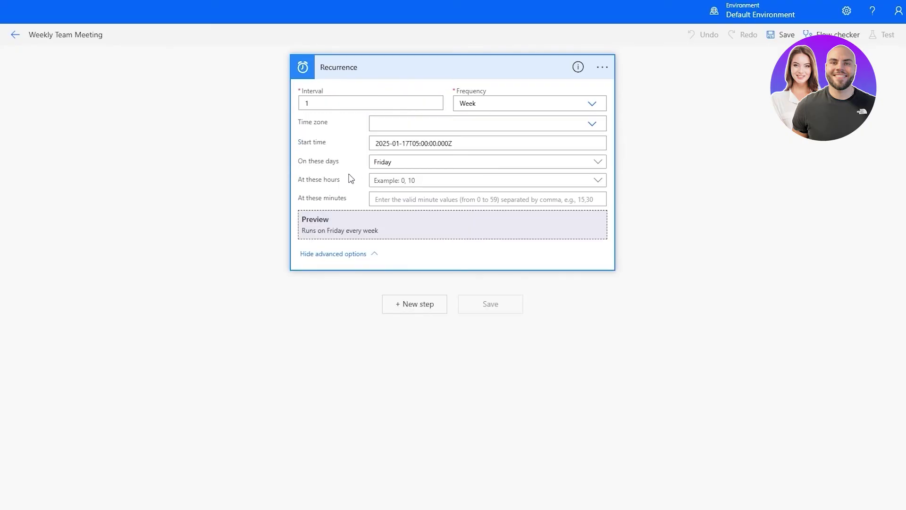
pyautogui.doubleClick(299, 122)
pyautogui.moveTo(309, 183); pyautogui.dragTo(326, 185)
pyautogui.moveTo(312, 199); pyautogui.dragTo(324, 199)
# Step: Set the Recurrence trigger to run at hour 10 and minute 30, and collapse its card
pyautogui.click(382, 180)
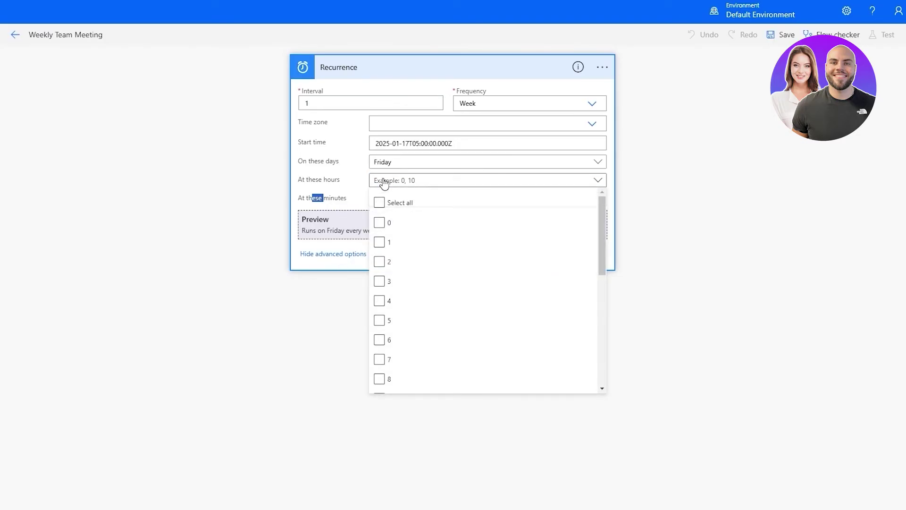
pyautogui.scroll(-1, 378, 370)
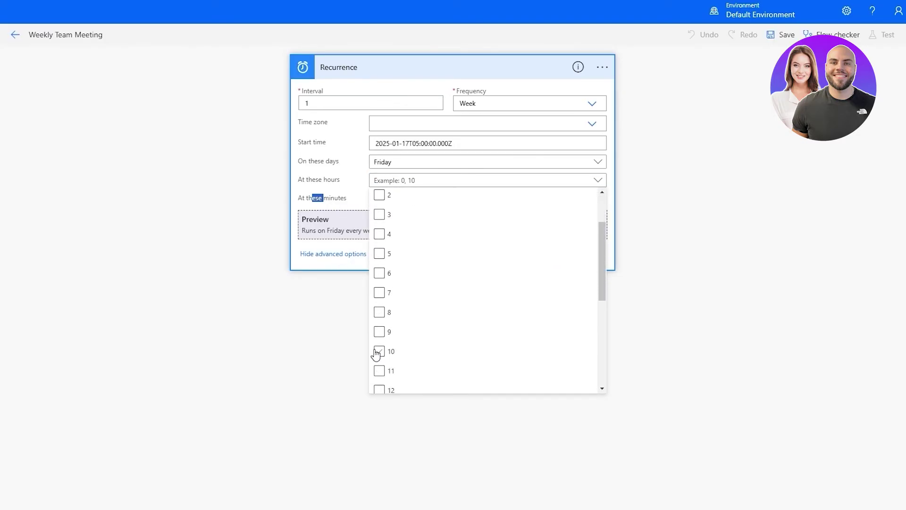
pyautogui.click(378, 352)
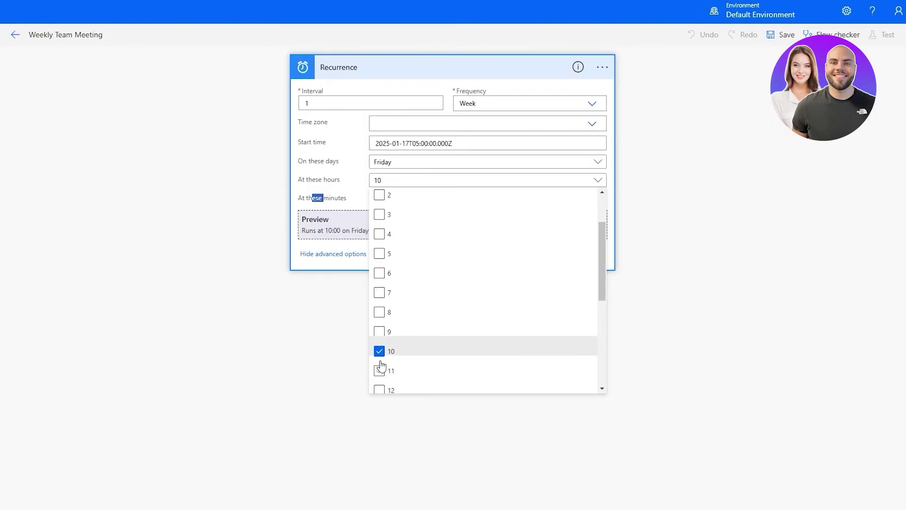
pyautogui.click(350, 188)
pyautogui.click(383, 200)
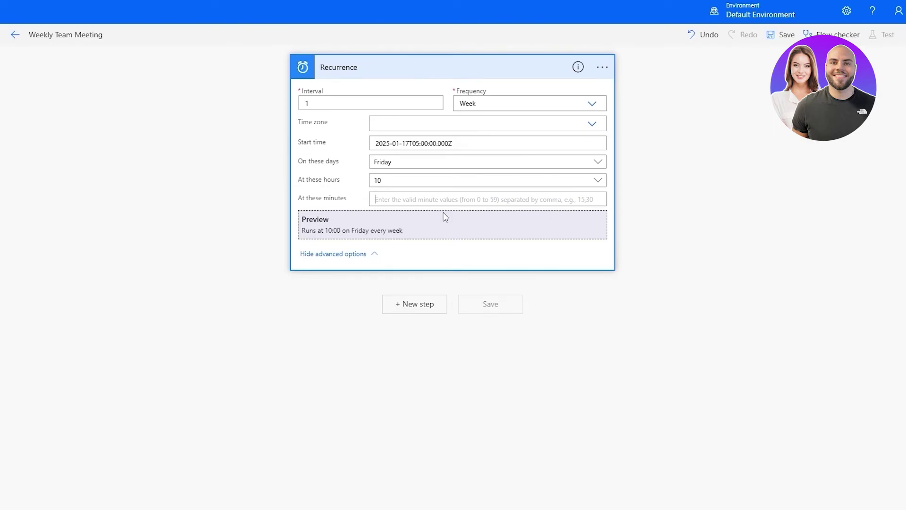
pyautogui.write('30')
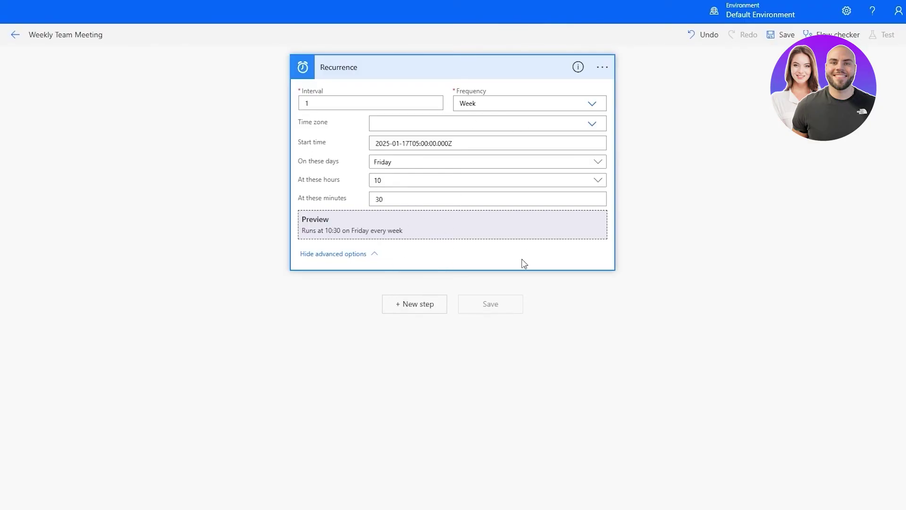
pyautogui.click(344, 72)
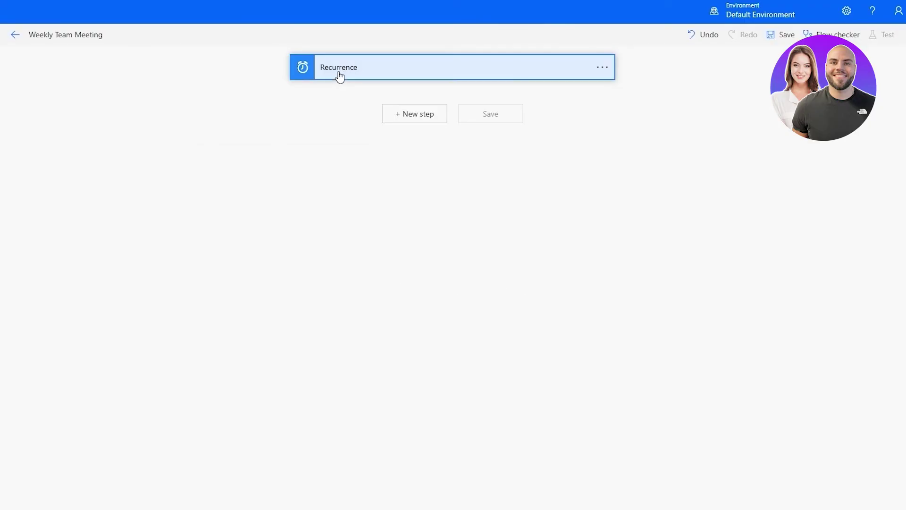
# Step: Read the hint about adding steps and add a new step below the Recurrence trigger
pyautogui.moveTo(188, 118); pyautogui.dragTo(313, 125)
pyautogui.click(213, 128)
pyautogui.click(321, 126)
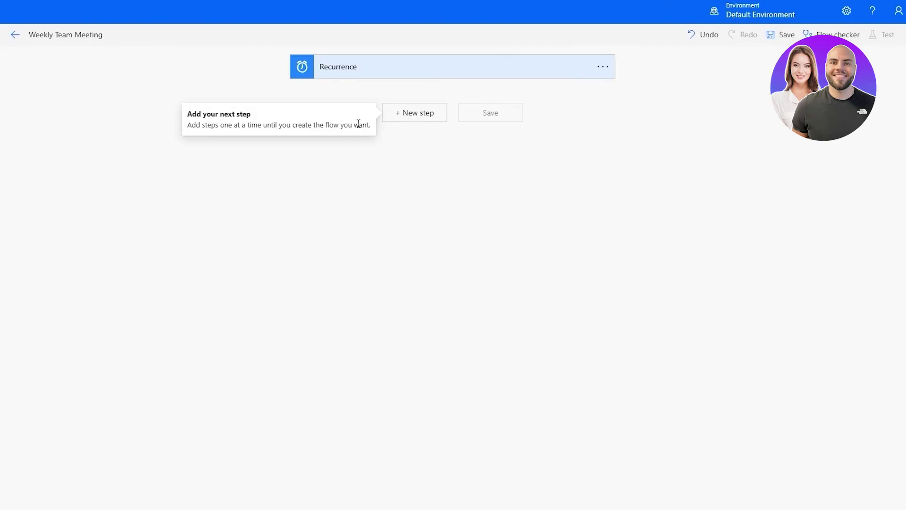
pyautogui.click(417, 119)
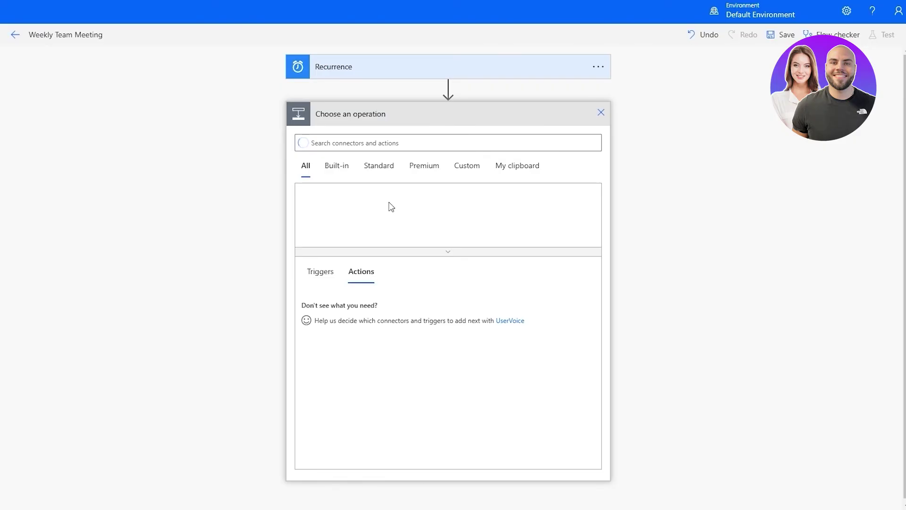
# Step: Look through the operation categories, including Standard, Premium and My clipboard, and the available triggers and actions
pyautogui.click(330, 171)
pyautogui.click(382, 174)
pyautogui.click(427, 175)
pyautogui.click(517, 168)
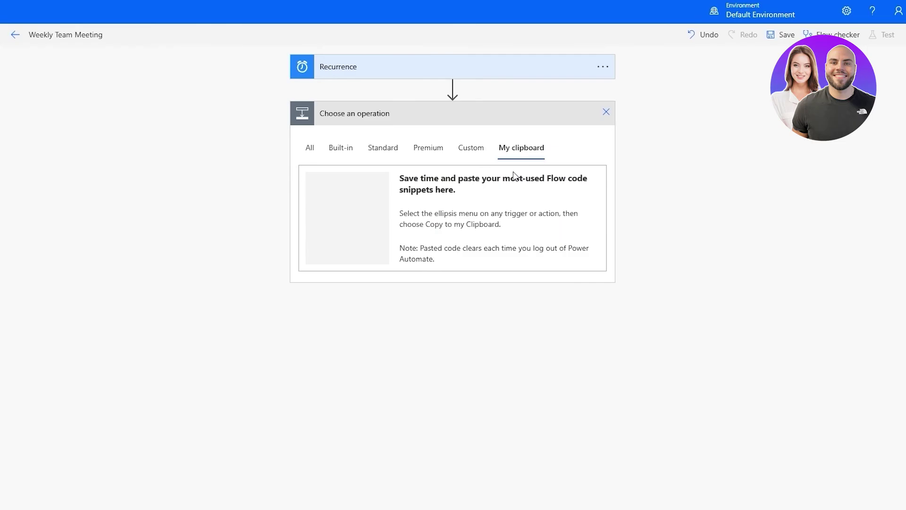
pyautogui.click(310, 148)
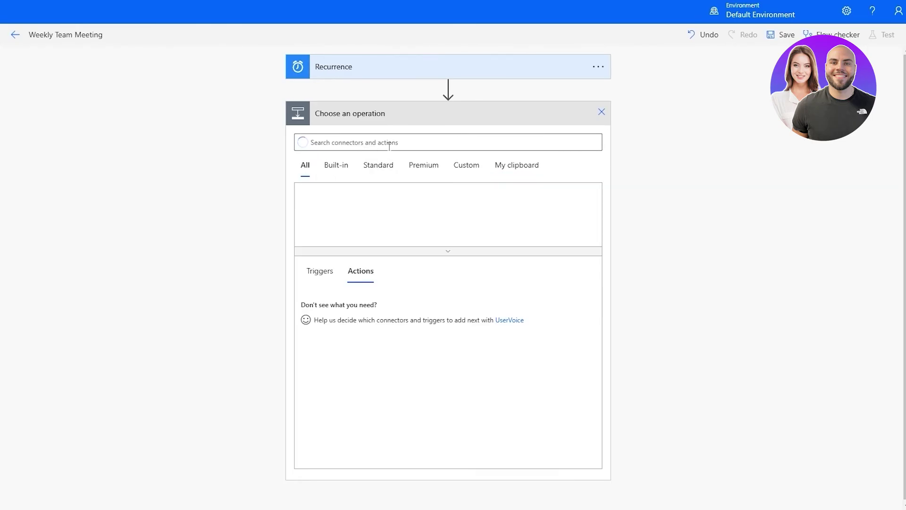
pyautogui.click(327, 266)
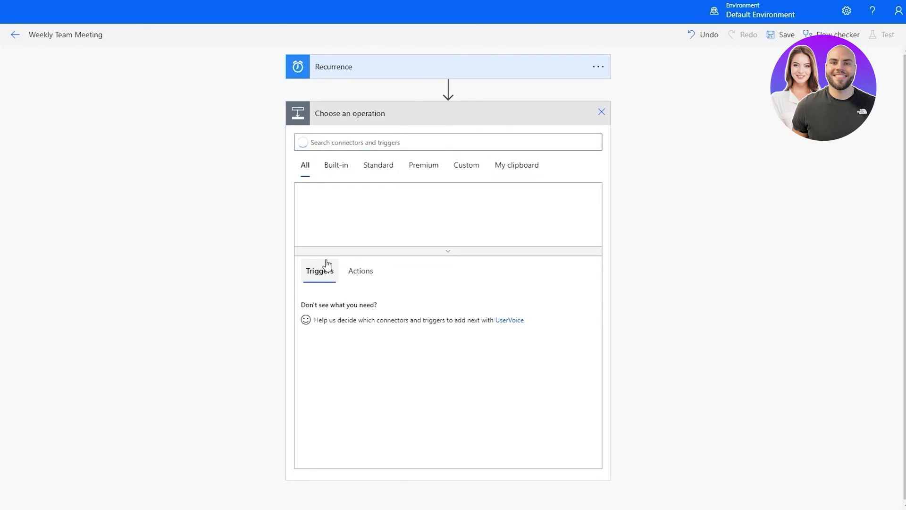
pyautogui.click(369, 275)
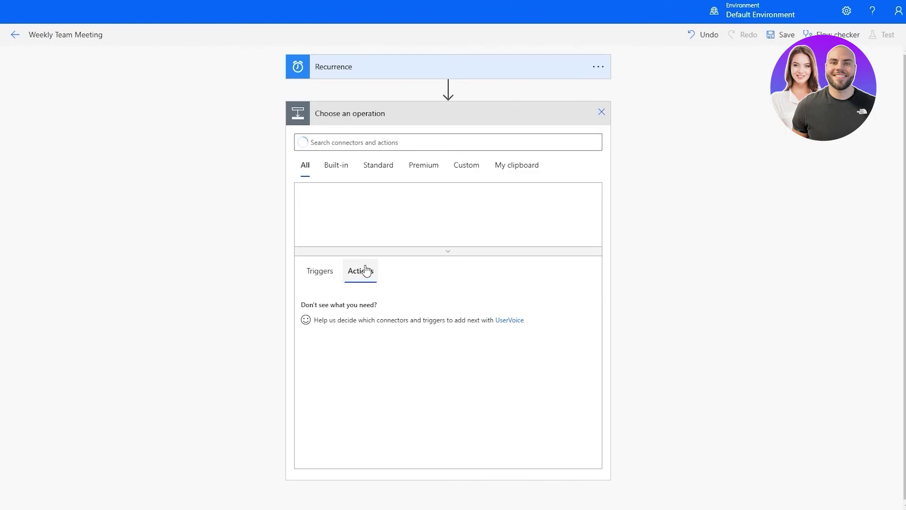
pyautogui.click(327, 170)
pyautogui.click(366, 170)
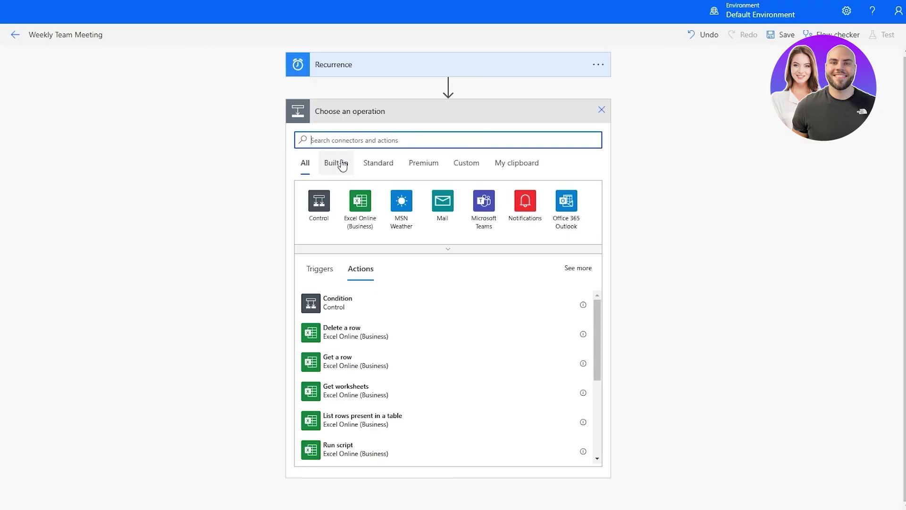
# Step: Expand the full connector list, search it for "outlook" and choose the Outlook.com connector
pyautogui.click(453, 253)
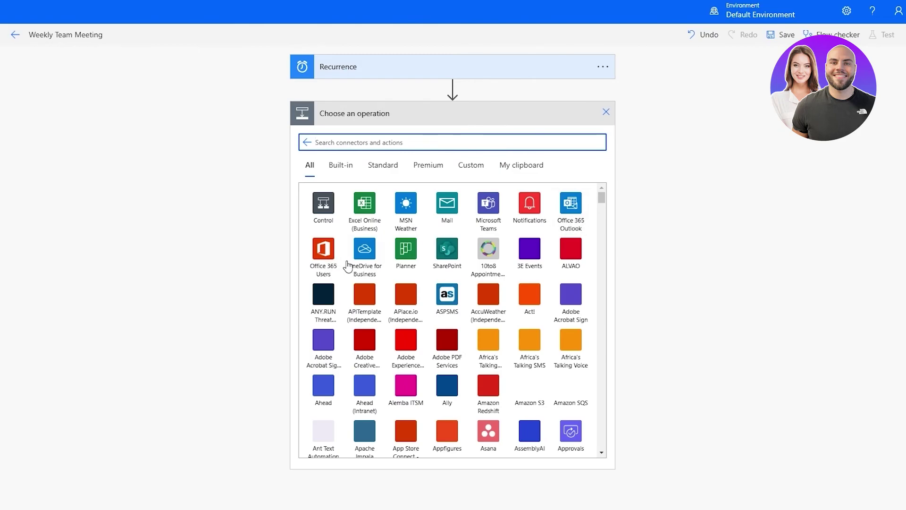
pyautogui.write('outlook')
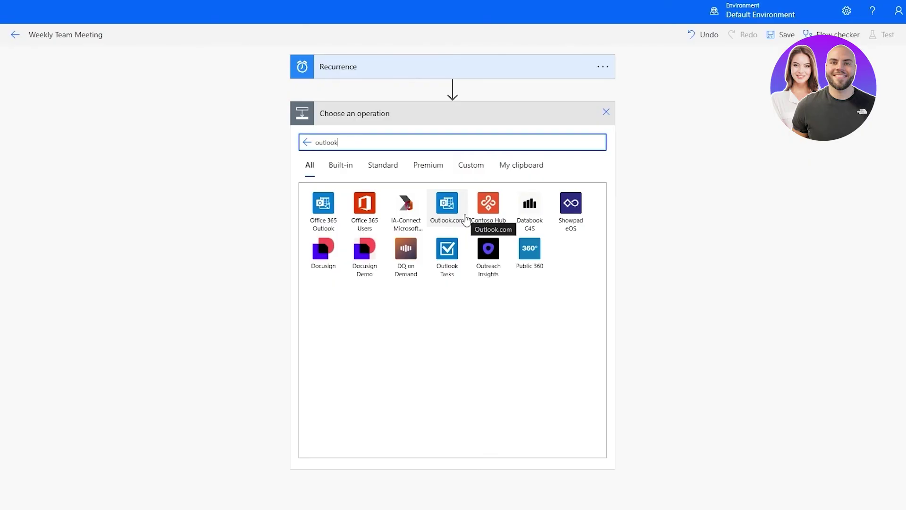
pyautogui.click(447, 218)
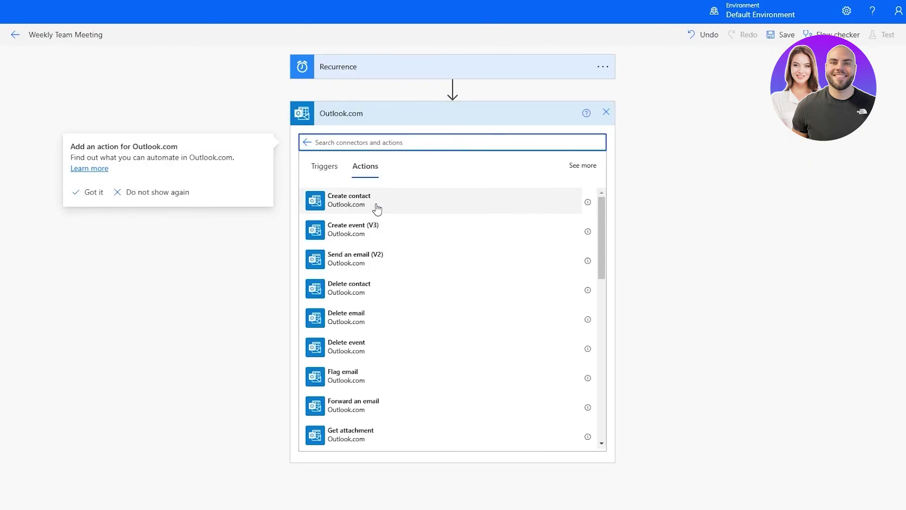
# Step: Add the Outlook.com action Send an email (V2) and look over its subject and body fields
pyautogui.scroll(-2, 366, 295)
pyautogui.scroll(2, 372, 370)
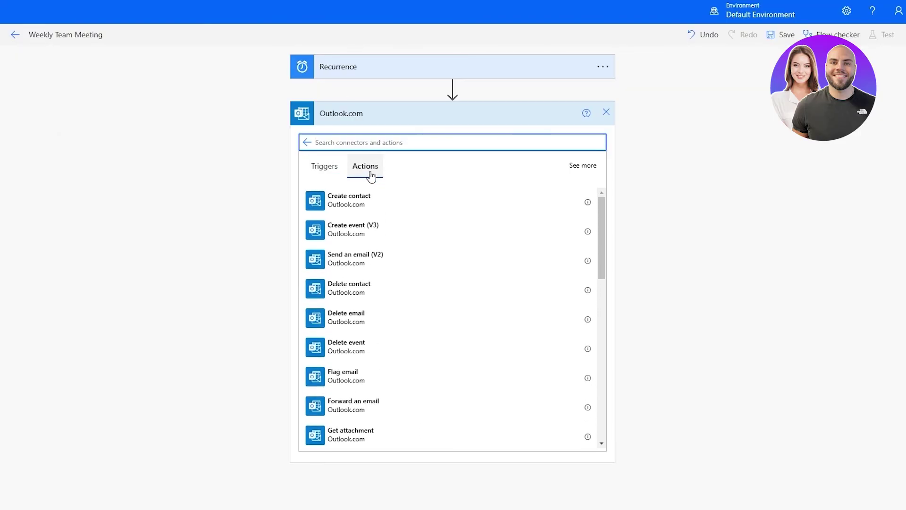
pyautogui.click(360, 268)
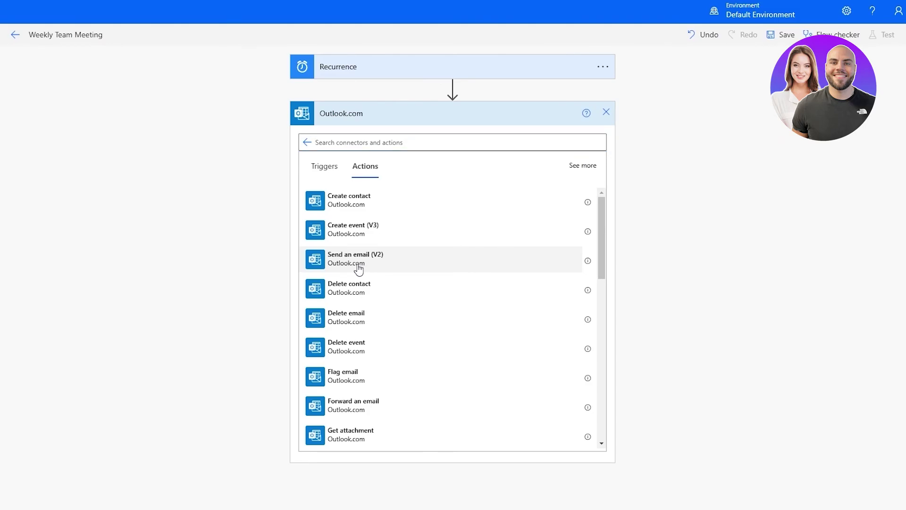
pyautogui.click(408, 273)
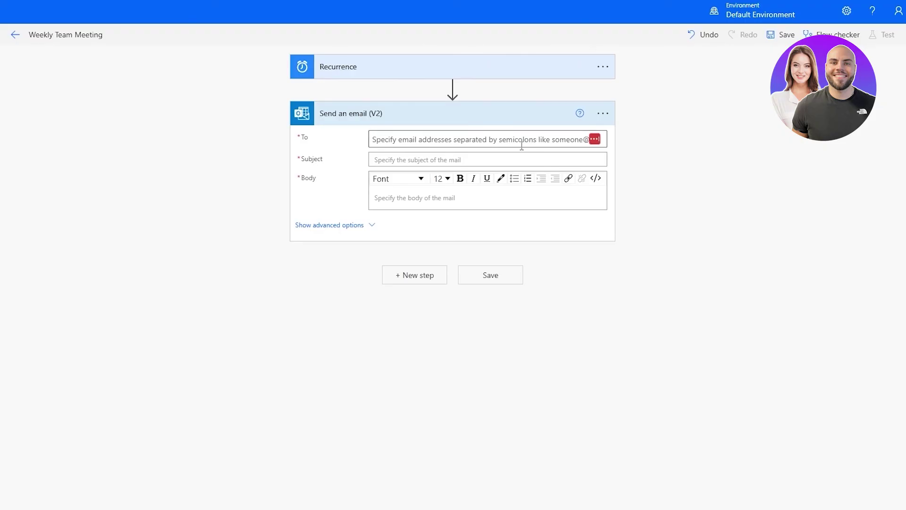
pyautogui.click(392, 161)
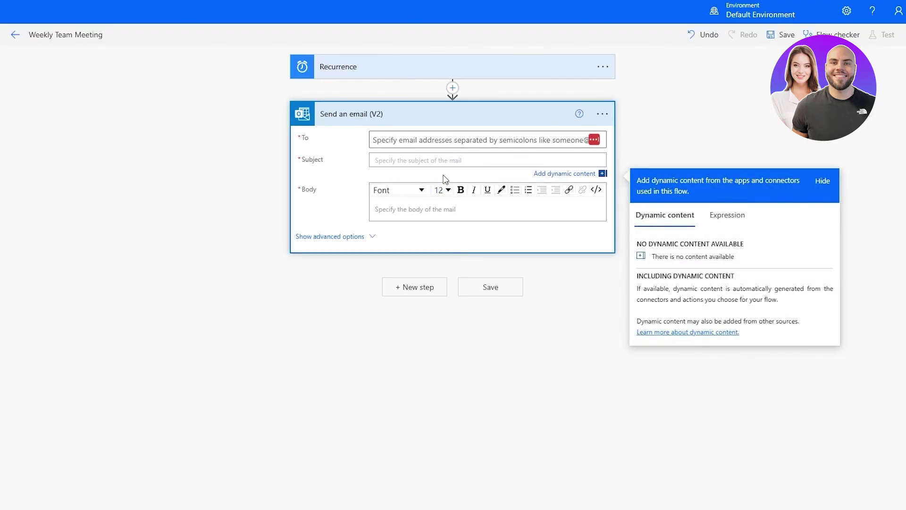
pyautogui.click(383, 209)
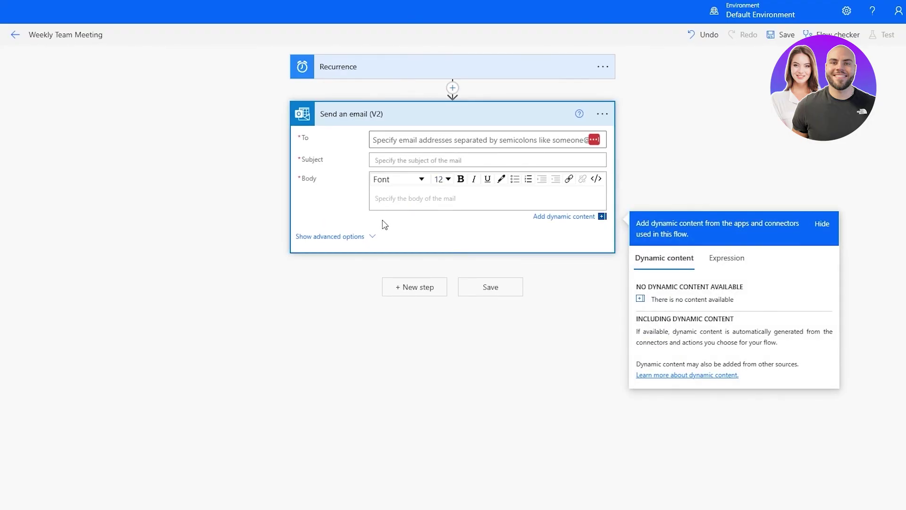
# Step: Show the email action's advanced options and enter the subject "Weekly Meeting" and the body "Hi, Guys hope You're All Ready For The Meeting"
pyautogui.click(347, 237)
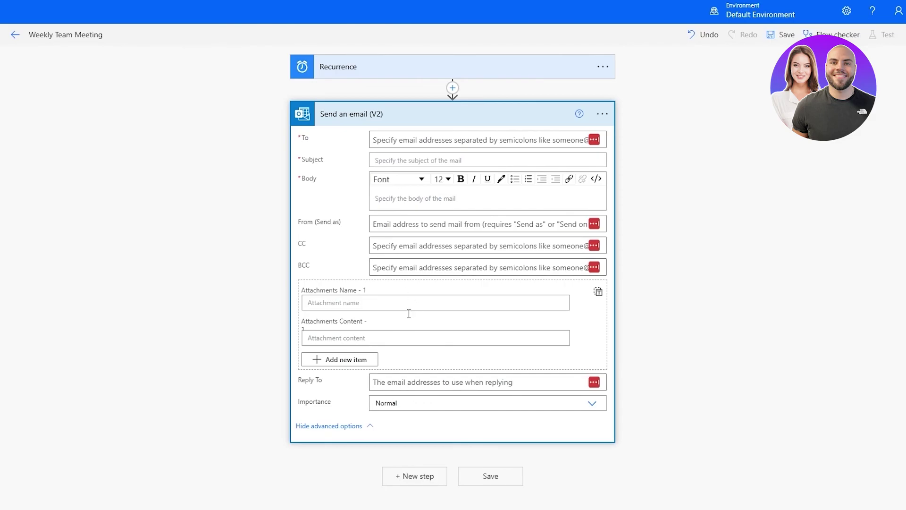
pyautogui.click(420, 139)
pyautogui.click(399, 193)
pyautogui.write('Weekly Meeting')
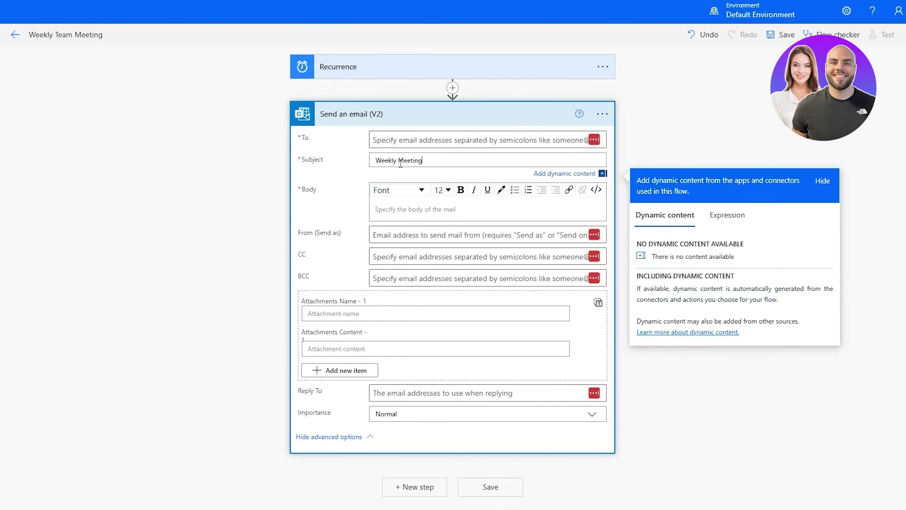
pyautogui.click(404, 208)
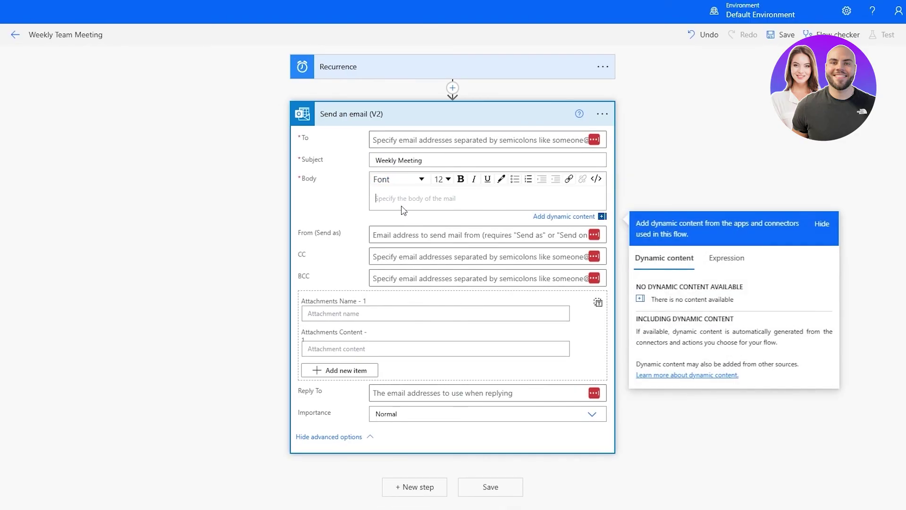
pyautogui.write('H')
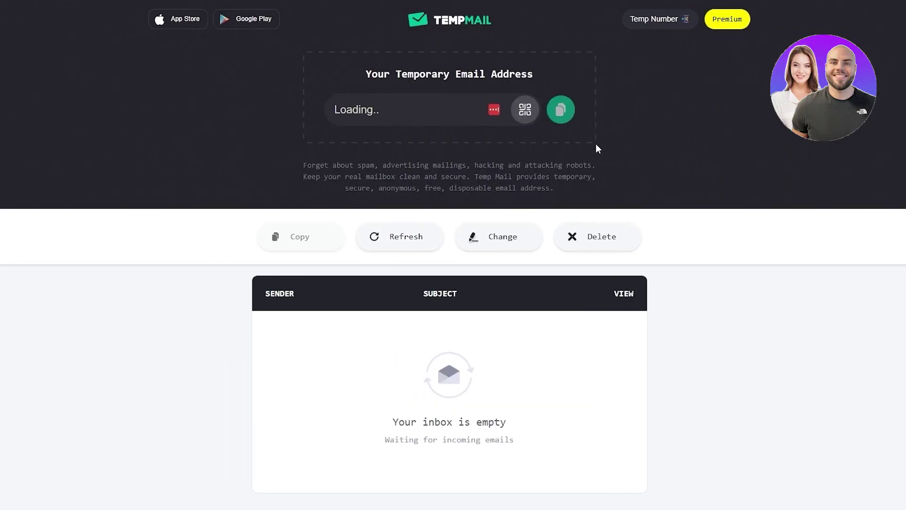
# Step: Copy the disposable email address from Temp Mail and enter it as the recipient of the email action in Power Automate
pyautogui.scroll(-2, 395, 148)
pyautogui.scroll(2, 382, 147)
pyautogui.click(560, 108)
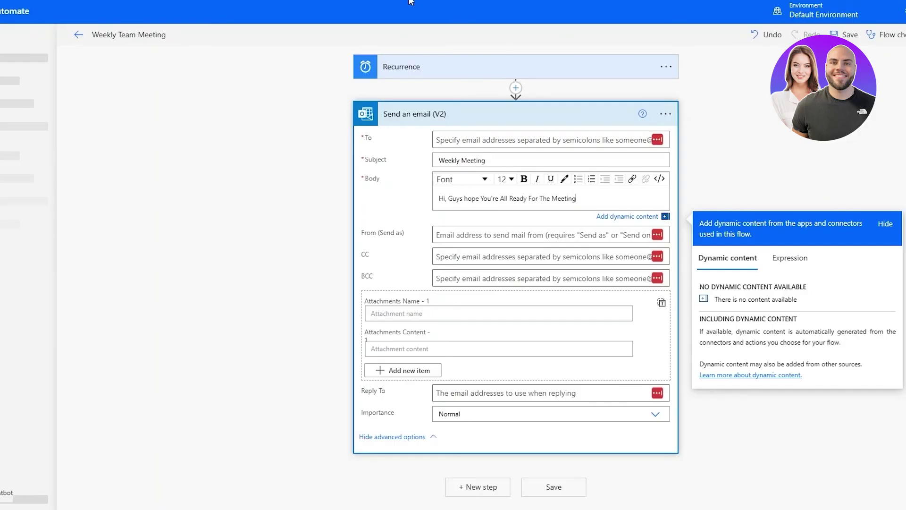
pyautogui.click(454, 141)
pyautogui.hotkey('ctrl', 'v')
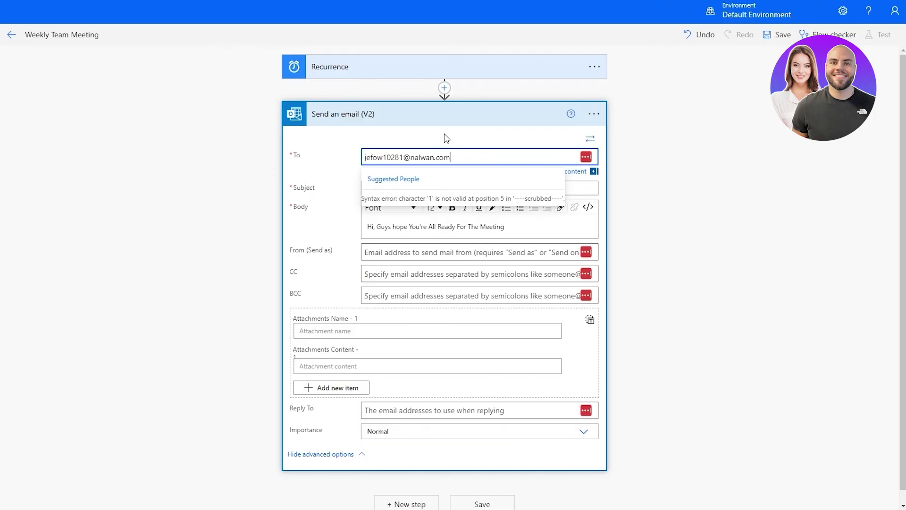
pyautogui.click(638, 214)
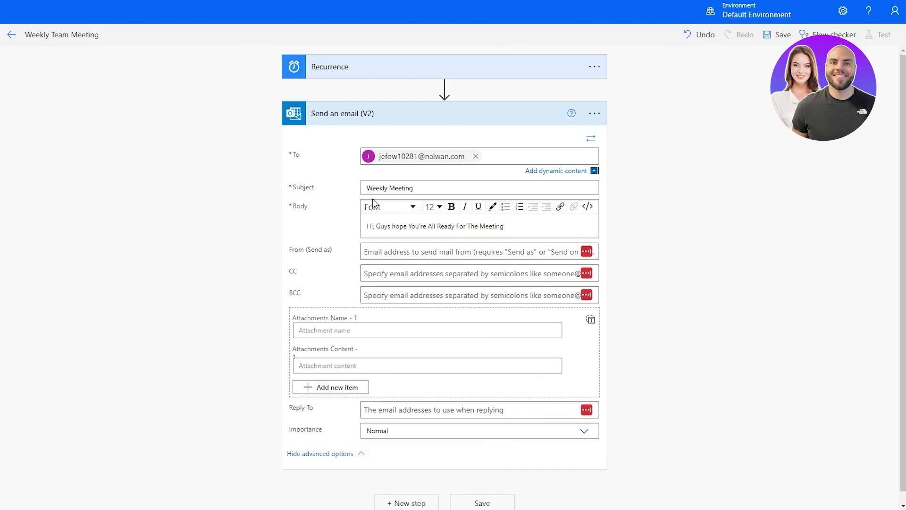
# Step: Hide the email action's advanced options and save the Weekly Team Meeting flow
pyautogui.scroll(-1, 395, 218)
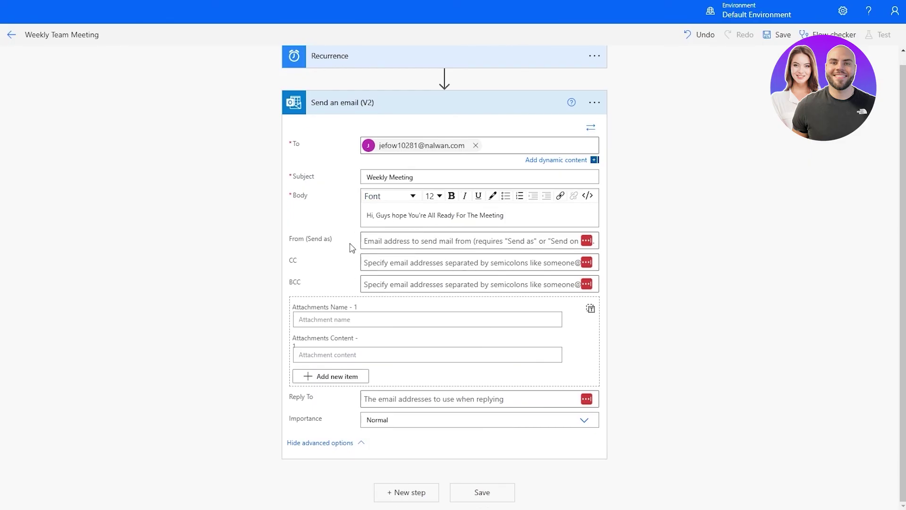
pyautogui.click(335, 443)
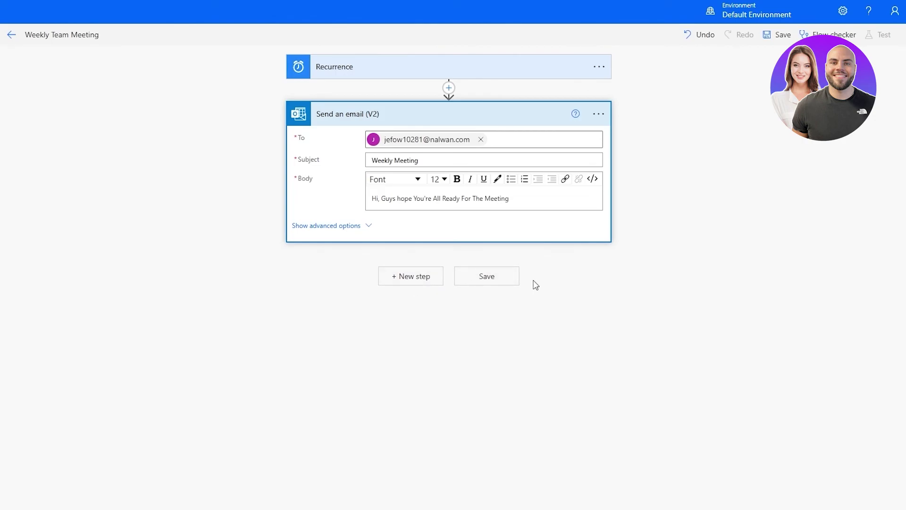
pyautogui.click(488, 282)
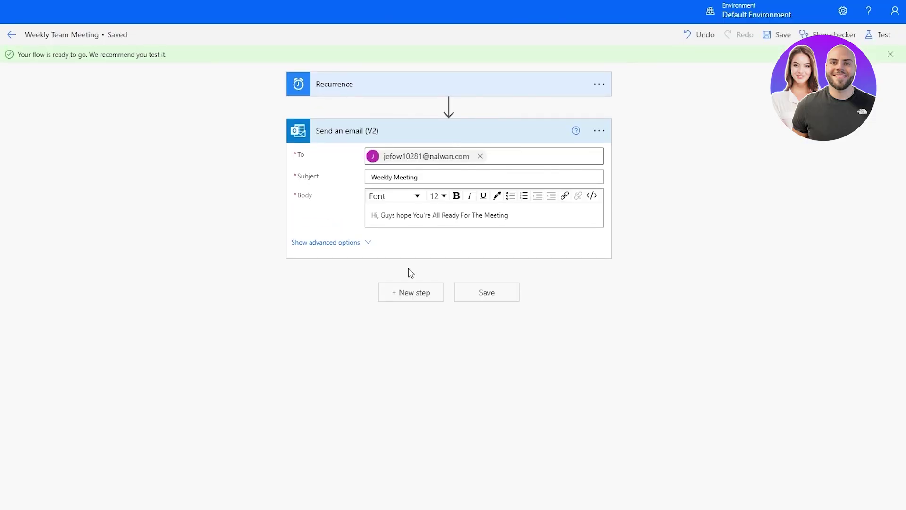
# Step: Start a manual test of the Weekly Team Meeting flow and run it
pyautogui.click(880, 35)
pyautogui.click(754, 62)
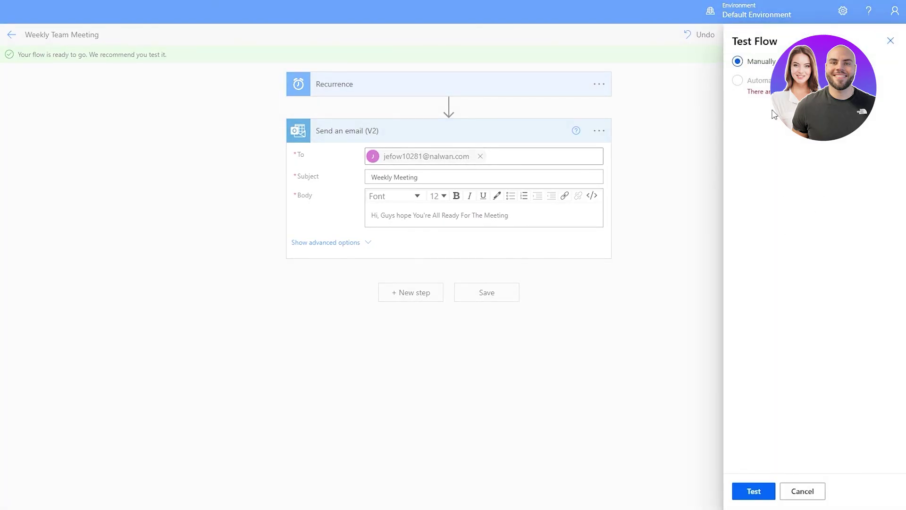
pyautogui.click(752, 491)
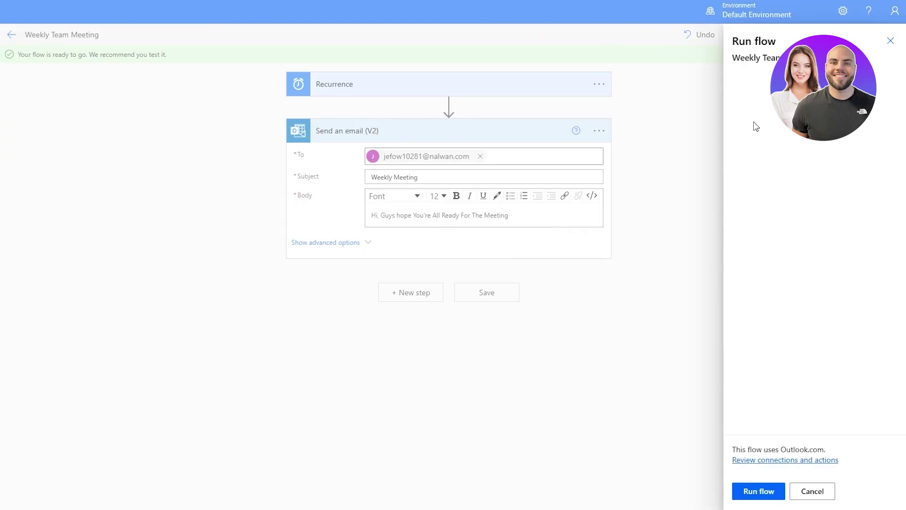
pyautogui.click(757, 497)
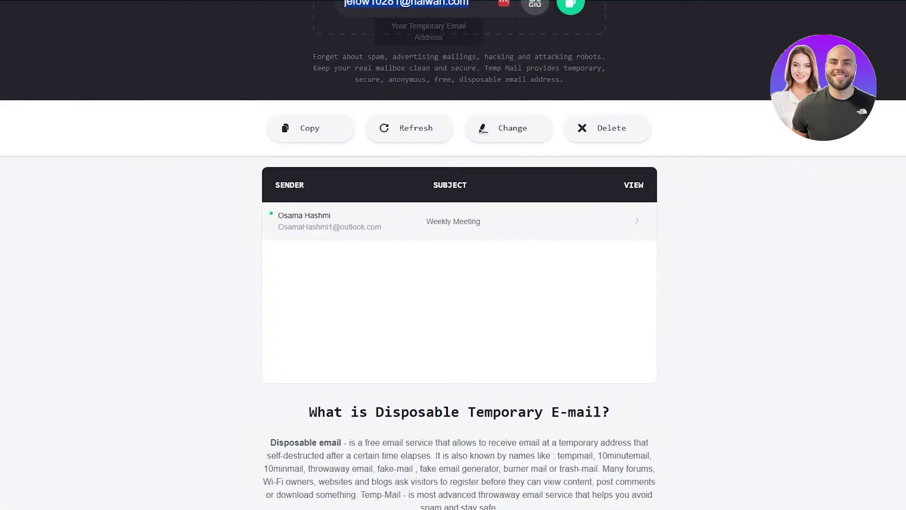
# Step: Open the Weekly Meeting email in the Temp Mail inbox, then return to Power Automate and finish the flow run
pyautogui.click(330, 226)
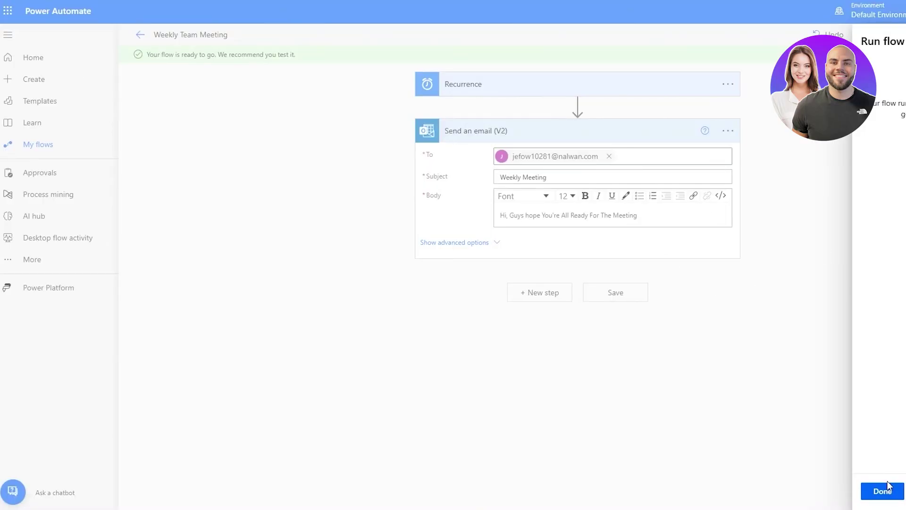
pyautogui.click(882, 490)
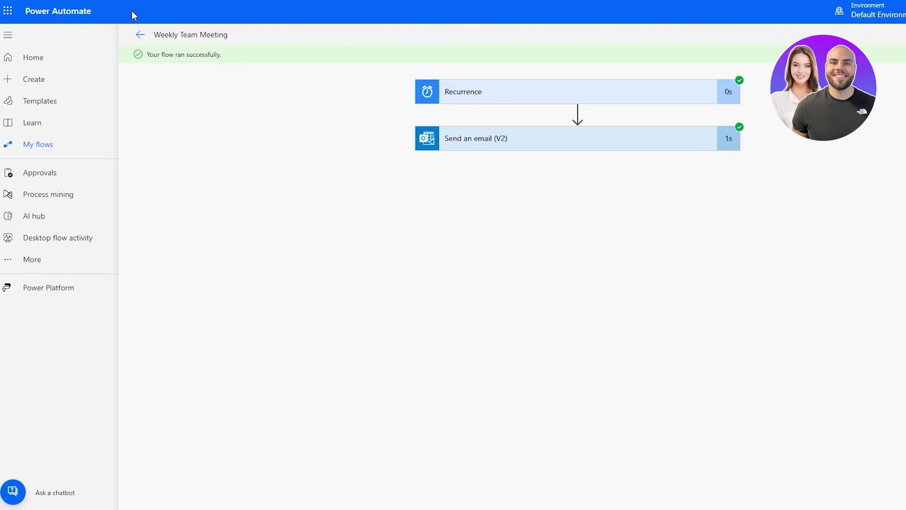
# Step: Leave the flow run for the flow's details page, then go through the home page to the flow creation options
pyautogui.click(137, 34)
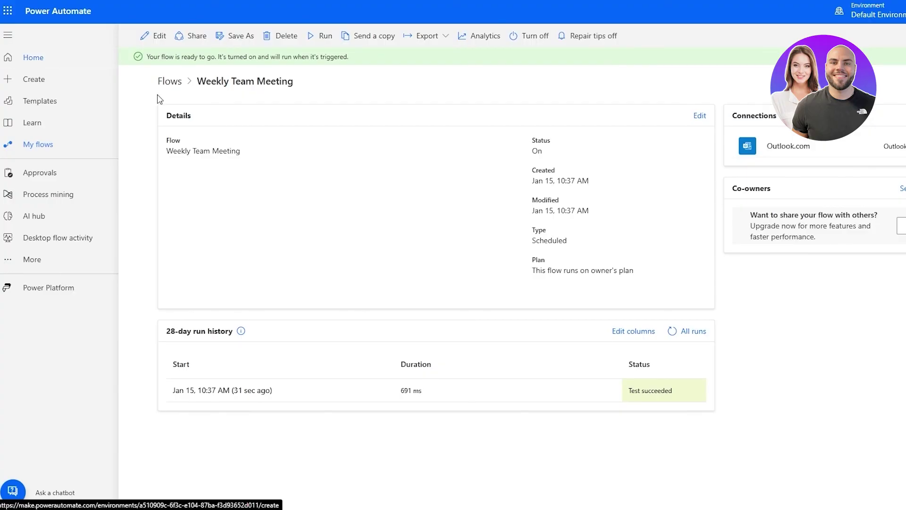
pyautogui.click(38, 63)
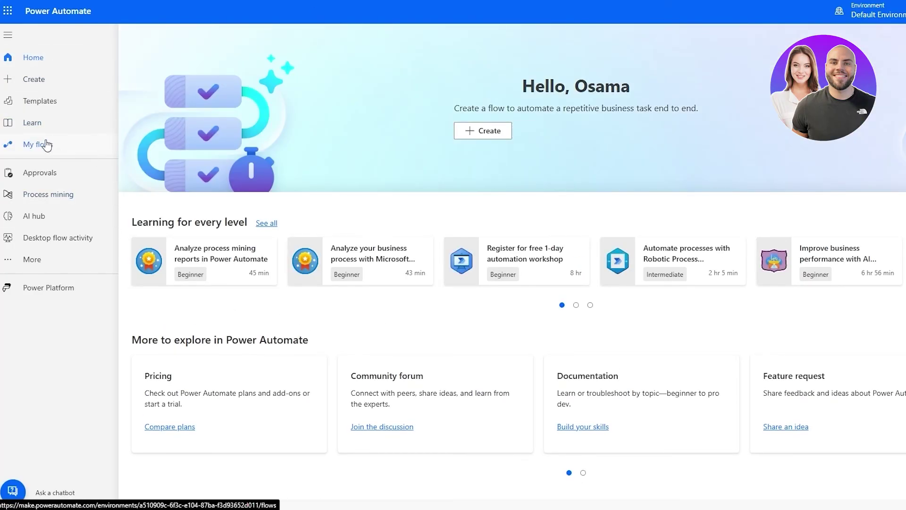
pyautogui.click(47, 79)
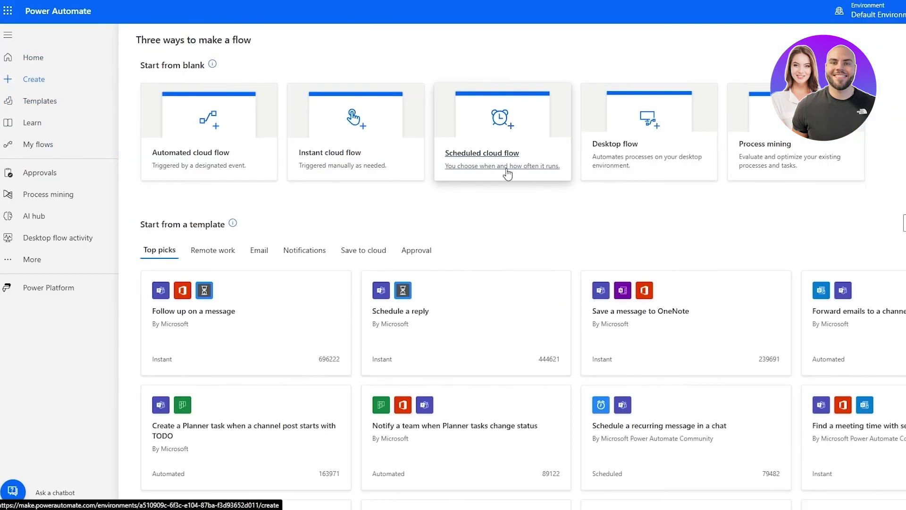